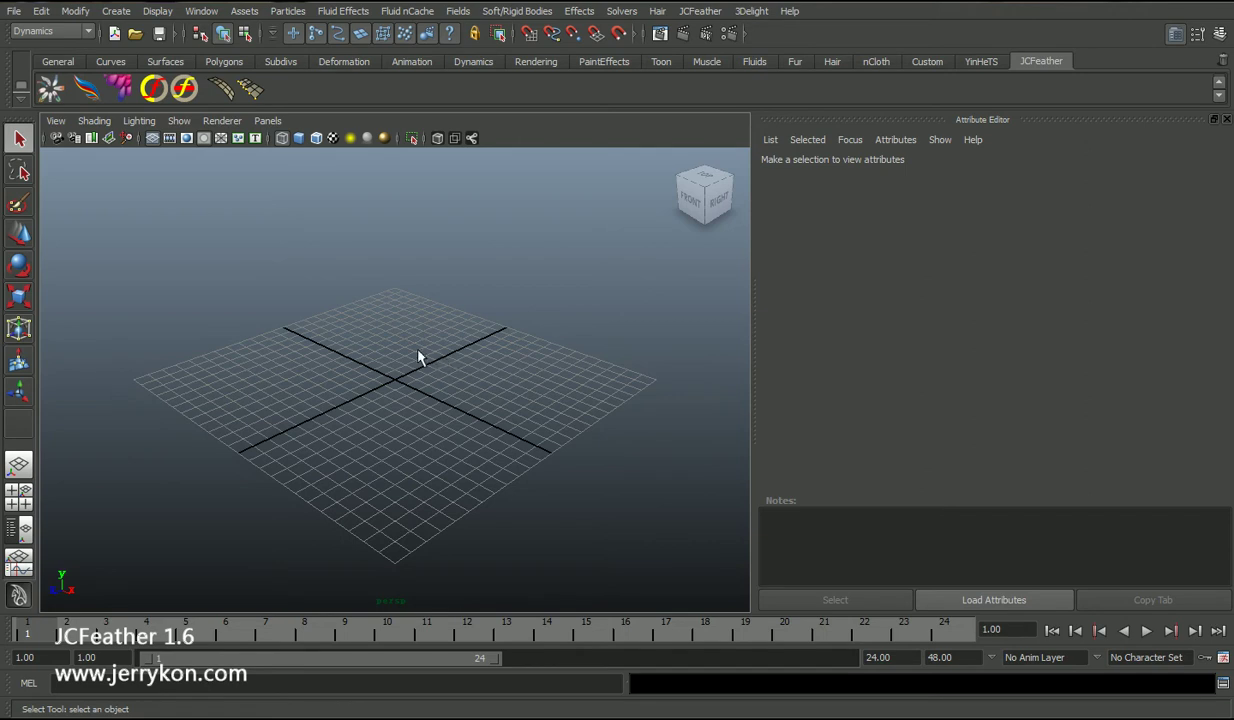
Step: Make a feather template plane with subdivisions 3 and 5 using JC Grow Feather, and close its window
{"action": "left_click_drag", "start_coordinate": [405, 364], "coordinate": [410, 366], "text": "alt"}
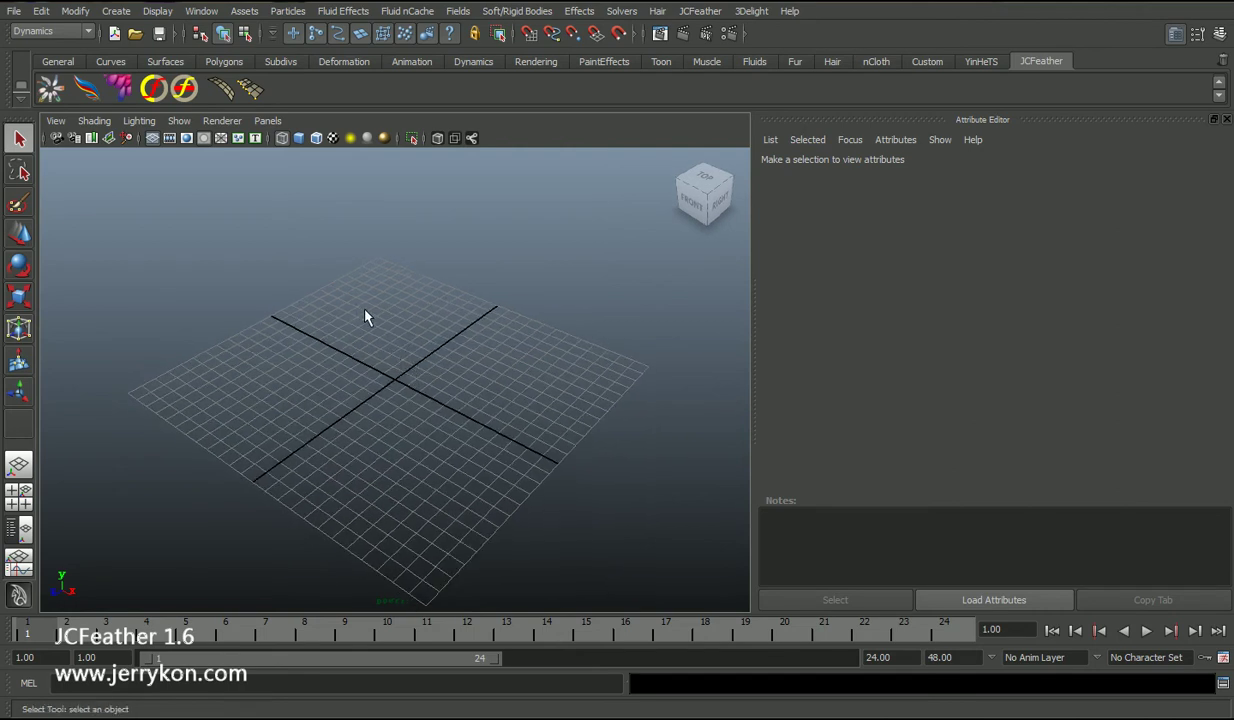
{"action": "left_click", "coordinate": [118, 90]}
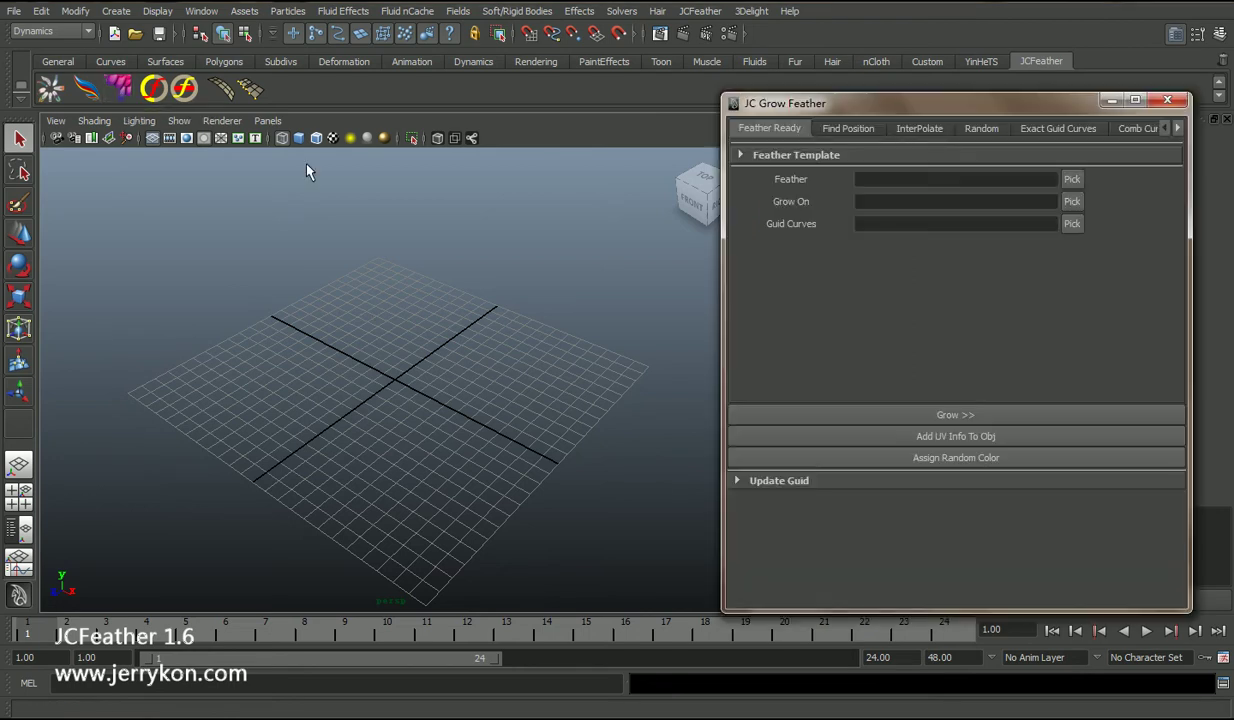
{"action": "left_click", "coordinate": [862, 156]}
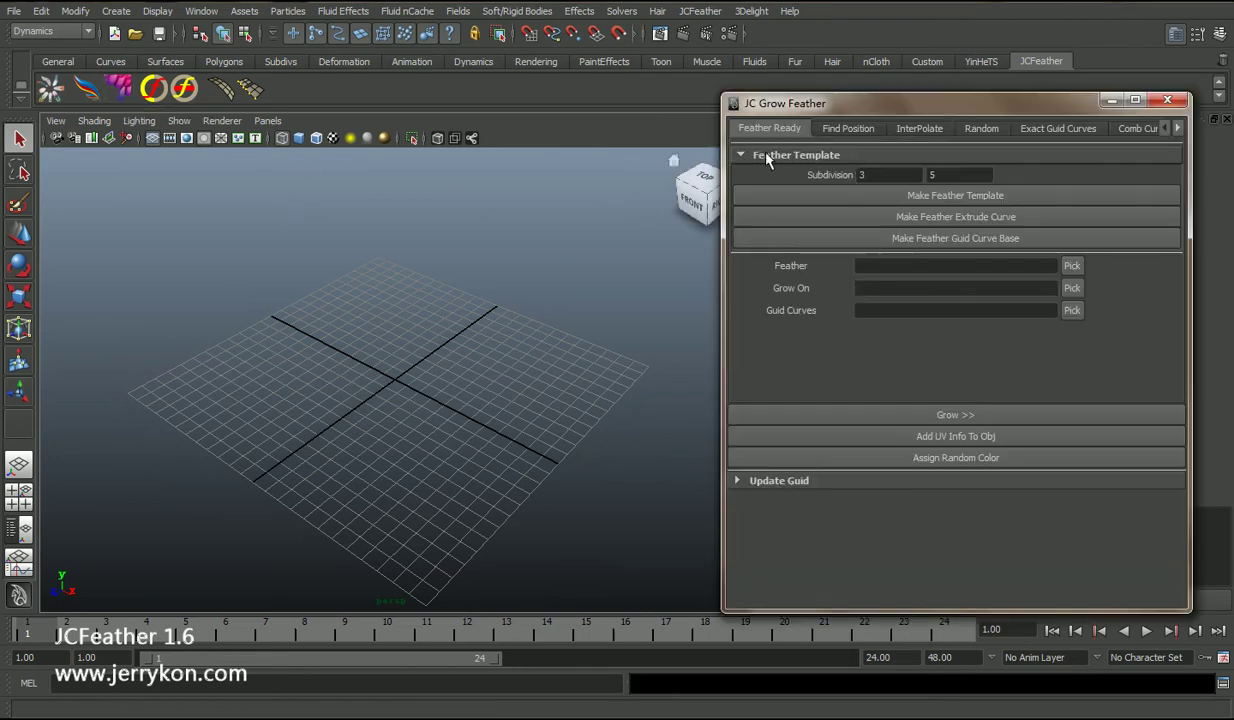
{"action": "left_click", "coordinate": [903, 197]}
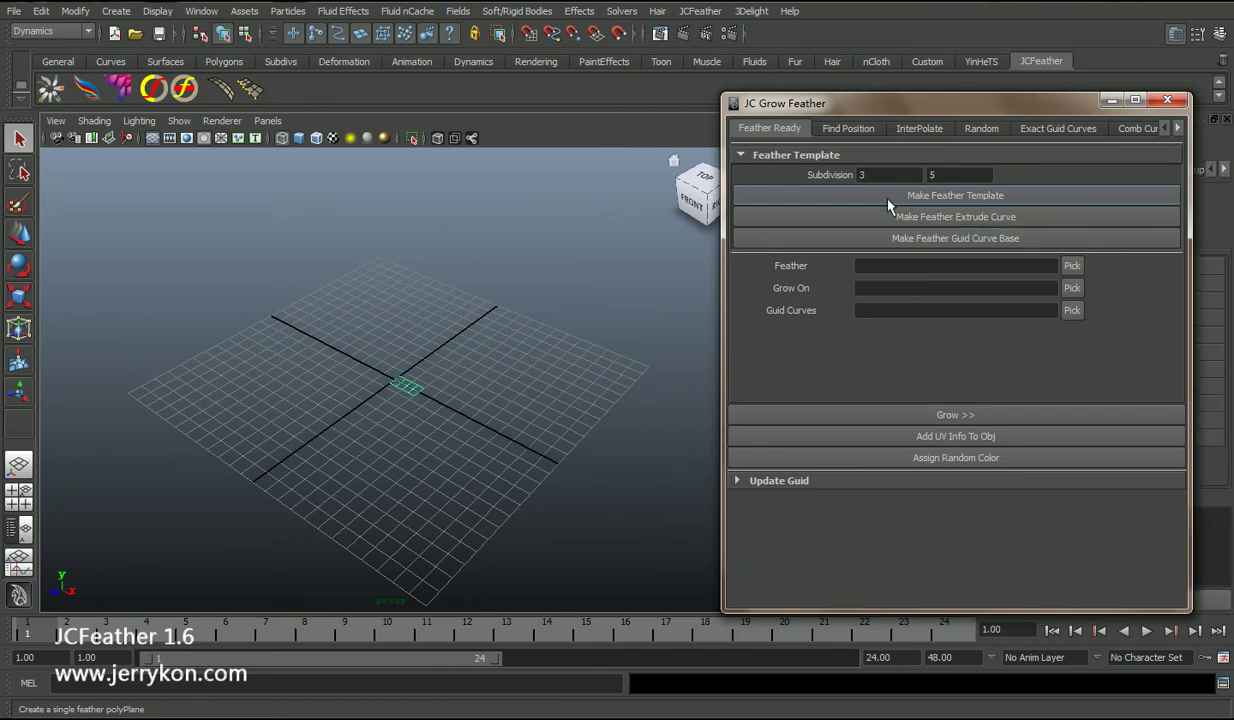
{"action": "left_click_drag", "start_coordinate": [566, 412], "coordinate": [640, 410], "text": "alt"}
{"action": "right_click_drag", "start_coordinate": [430, 392], "coordinate": [588, 388], "text": "alt"}
{"action": "left_click", "coordinate": [1167, 101]}
Step: Create a vertices JCFeather from the vertices along the centre column of the feather template
{"action": "key", "text": "w"}
{"action": "middle_click_drag", "start_coordinate": [486, 373], "coordinate": [452, 399], "text": "alt"}
{"action": "key", "text": "q"}
{"action": "left_click_drag", "start_coordinate": [444, 404], "coordinate": [402, 424], "text": "alt"}
{"action": "right_click_drag", "start_coordinate": [402, 424], "coordinate": [441, 415], "text": "alt"}
{"action": "left_click_drag", "start_coordinate": [440, 415], "coordinate": [417, 403], "text": "alt"}
{"action": "right_click_drag", "start_coordinate": [470, 362], "coordinate": [404, 360]}
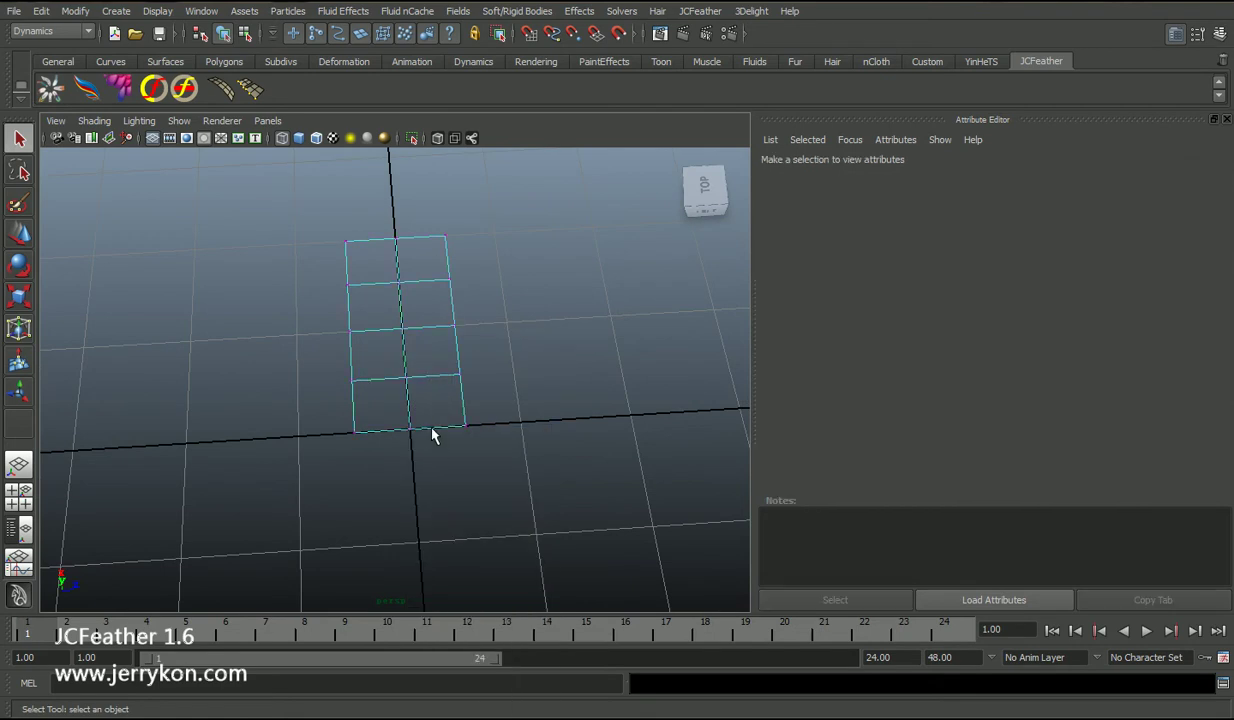
{"action": "mouse_move", "coordinate": [438, 422]}
{"action": "left_mouse_down", "text": "alt"}
{"action": "mouse_move", "coordinate": [399, 416]}
{"action": "mouse_move", "coordinate": [424, 414]}
{"action": "left_mouse_up", "text": "alt"}
{"action": "left_click_drag", "start_coordinate": [372, 259], "coordinate": [441, 504]}
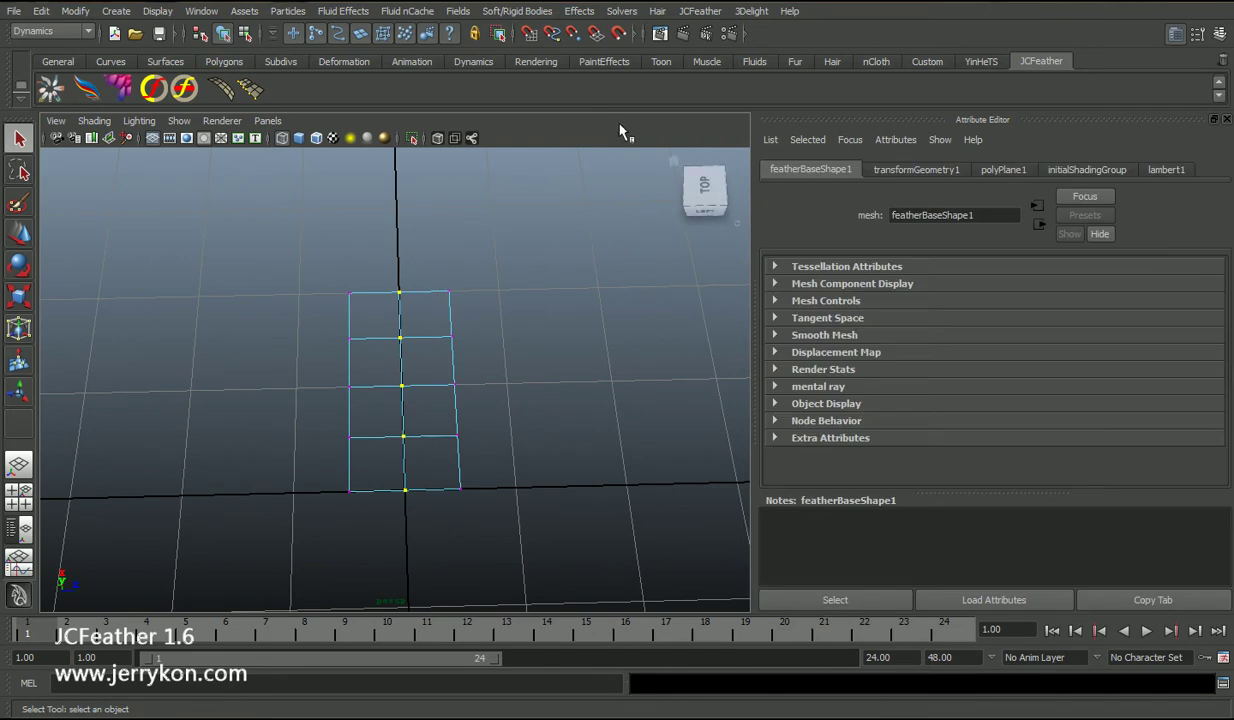
{"action": "left_click", "coordinate": [698, 11]}
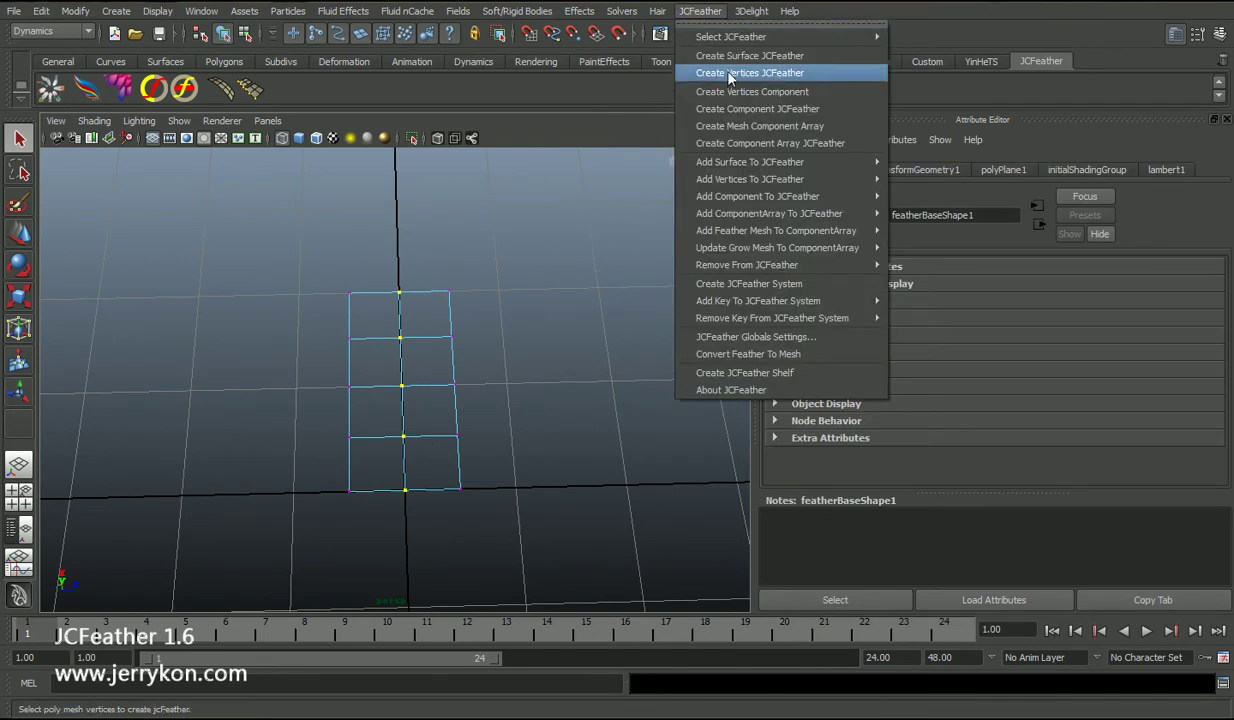
{"action": "left_click", "coordinate": [730, 73]}
Step: Select the triangular feather component locator at the base of the feather and inspect it up close
{"action": "left_click_drag", "start_coordinate": [441, 460], "coordinate": [443, 425], "text": "alt"}
{"action": "left_click", "coordinate": [456, 401]}
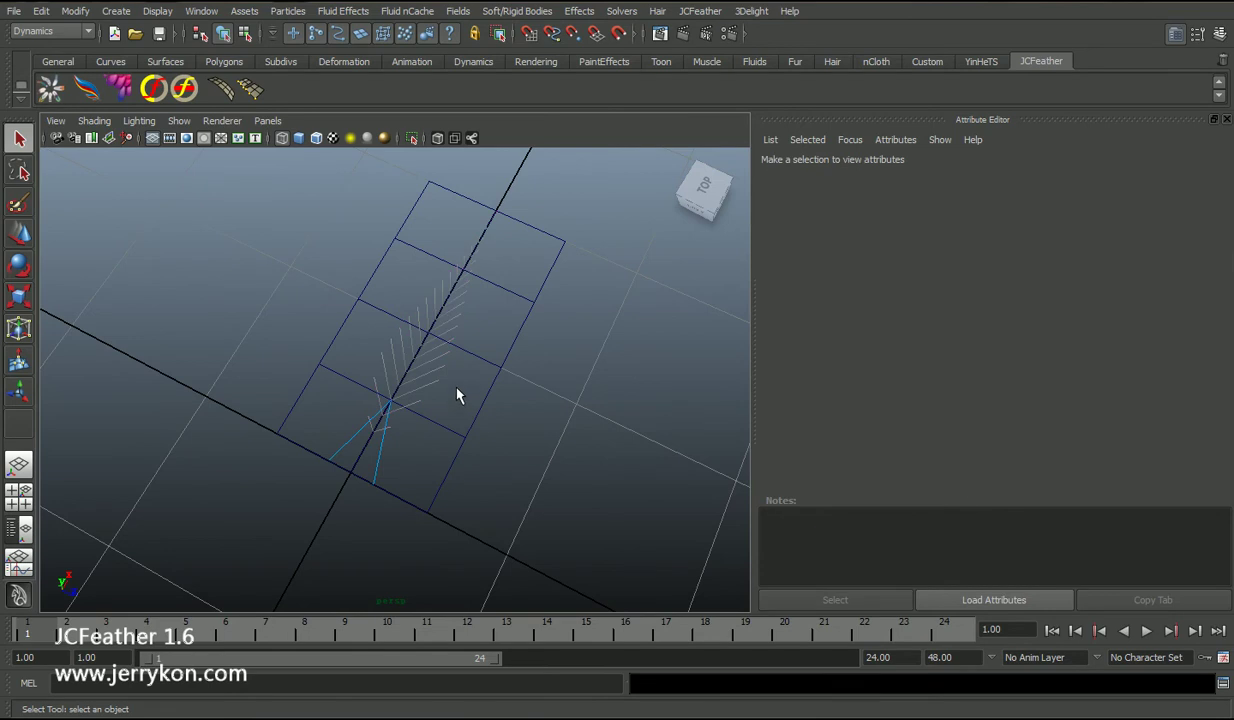
{"action": "left_click_drag", "start_coordinate": [413, 424], "coordinate": [410, 460], "text": "alt"}
{"action": "right_click_drag", "start_coordinate": [410, 460], "coordinate": [380, 468], "text": "alt"}
{"action": "left_click", "coordinate": [388, 466]}
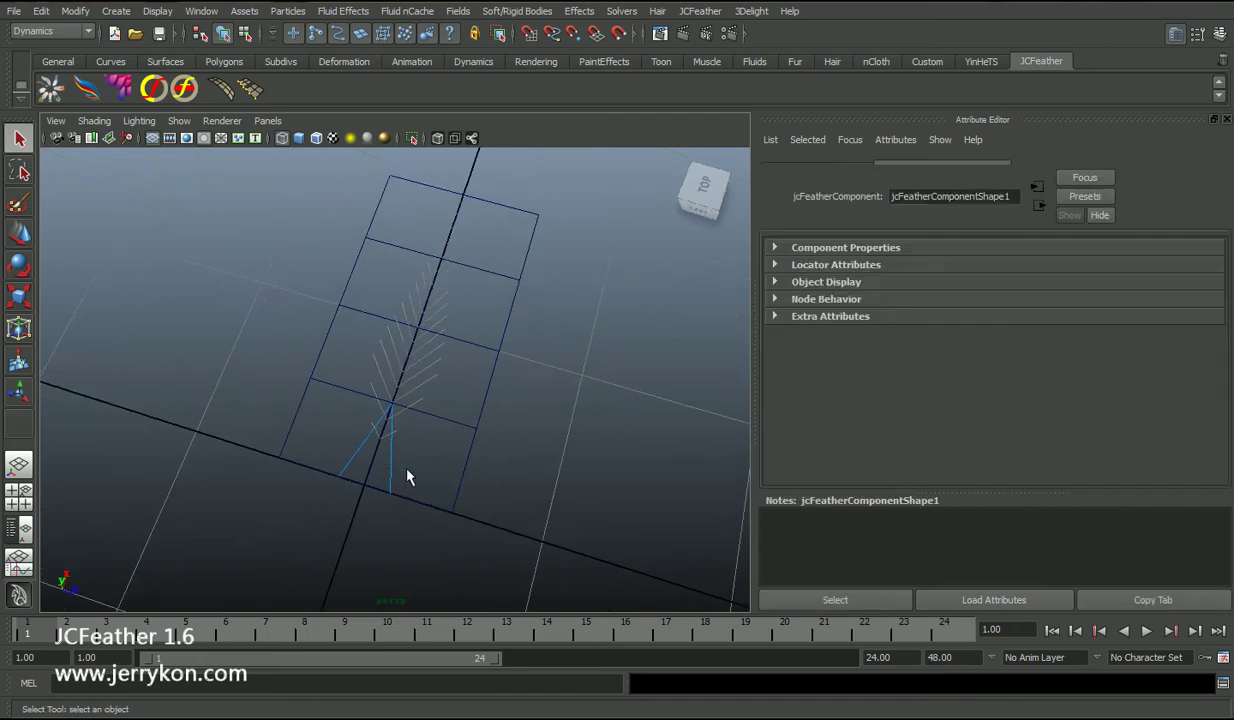
{"action": "left_click_drag", "start_coordinate": [437, 446], "coordinate": [421, 458], "text": "alt"}
{"action": "middle_click_drag", "start_coordinate": [421, 458], "coordinate": [424, 422], "text": "alt"}
{"action": "right_click_drag", "start_coordinate": [424, 422], "coordinate": [429, 449], "text": "alt"}
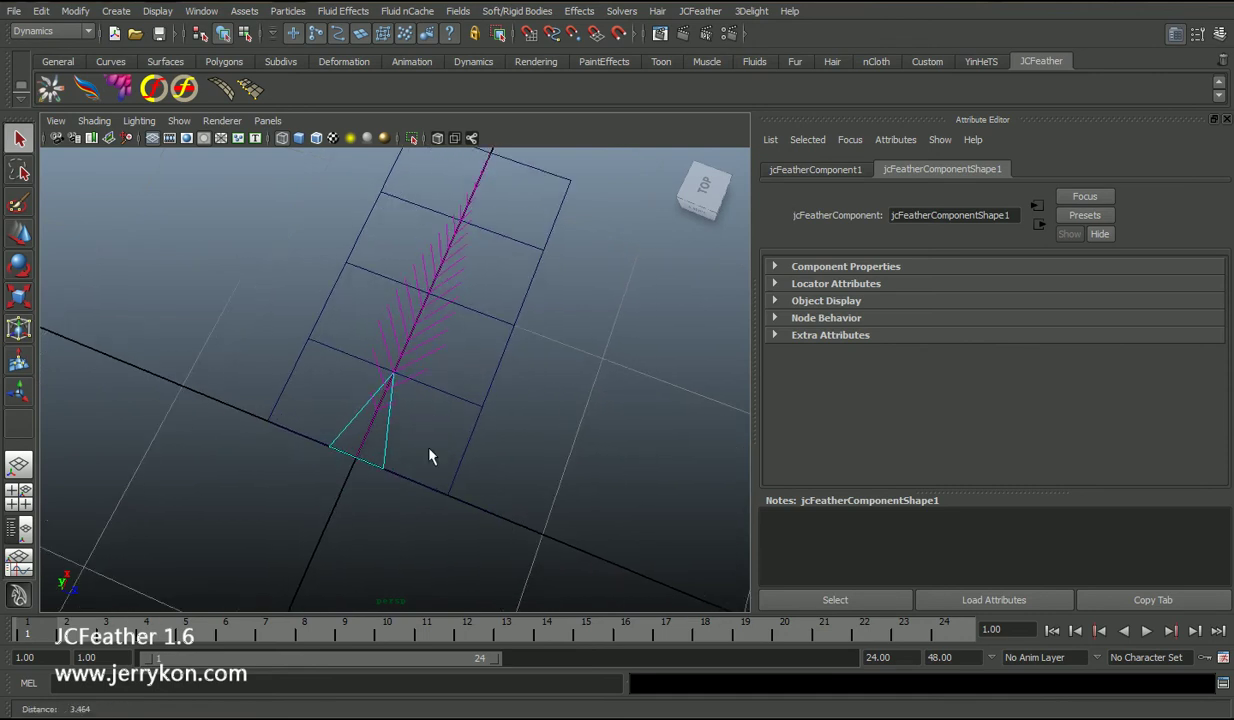
{"action": "middle_click_drag", "start_coordinate": [454, 355], "coordinate": [436, 397], "text": "alt"}
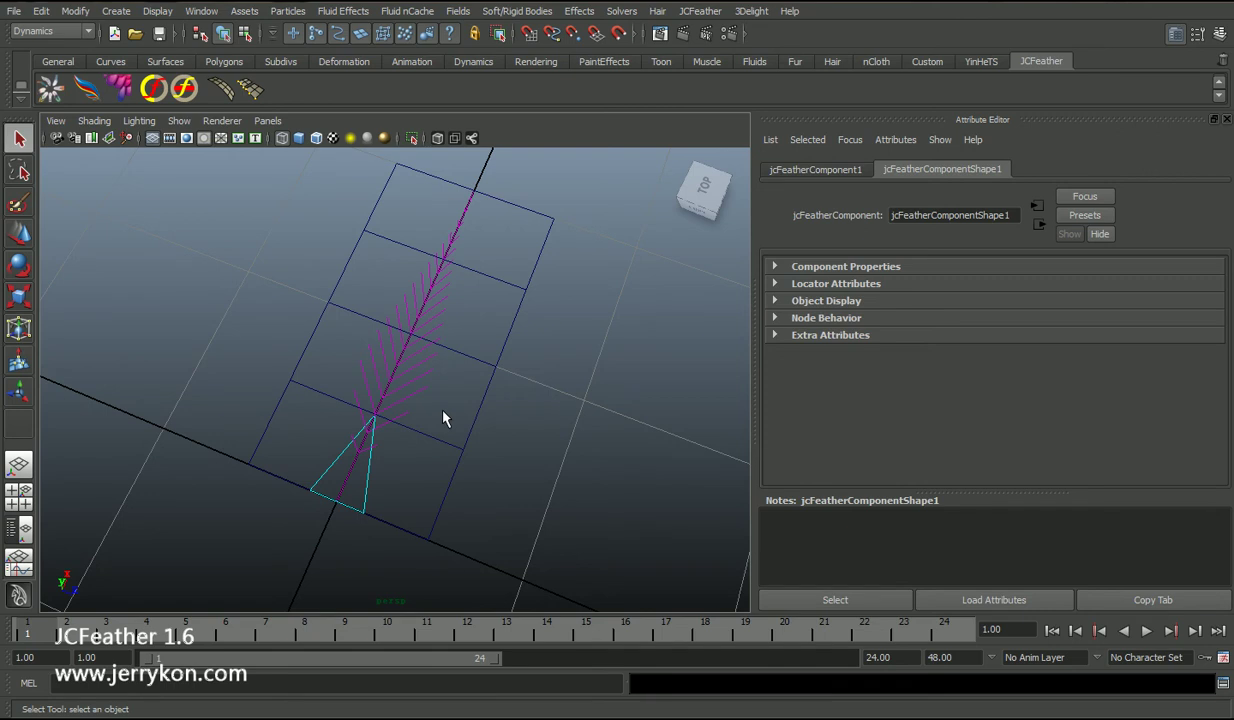
{"action": "mouse_move", "coordinate": [419, 449]}
{"action": "left_mouse_down", "text": "alt"}
{"action": "mouse_move", "coordinate": [402, 457]}
{"action": "mouse_move", "coordinate": [405, 447]}
{"action": "left_mouse_up", "text": "alt"}
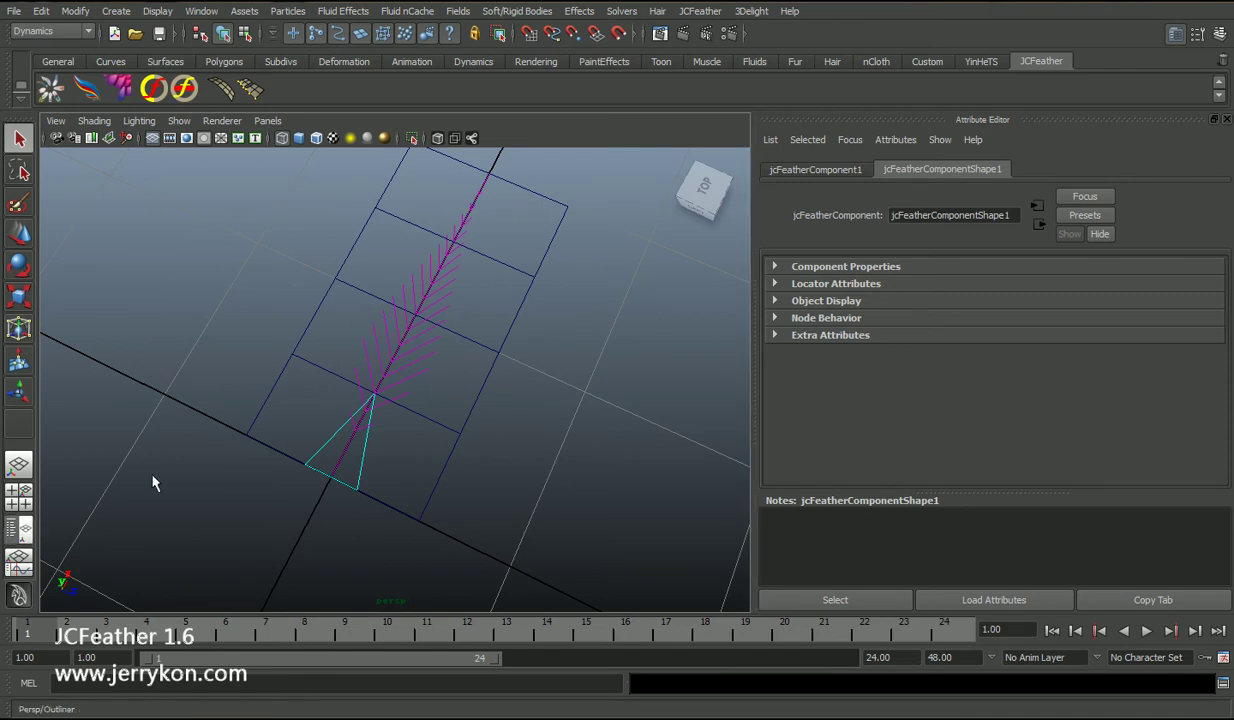
Step: Display the Outliner beside the perspective view
{"action": "left_click_drag", "start_coordinate": [181, 275], "coordinate": [249, 274]}
{"action": "right_click", "coordinate": [110, 227]}
{"action": "left_click", "coordinate": [123, 256]}
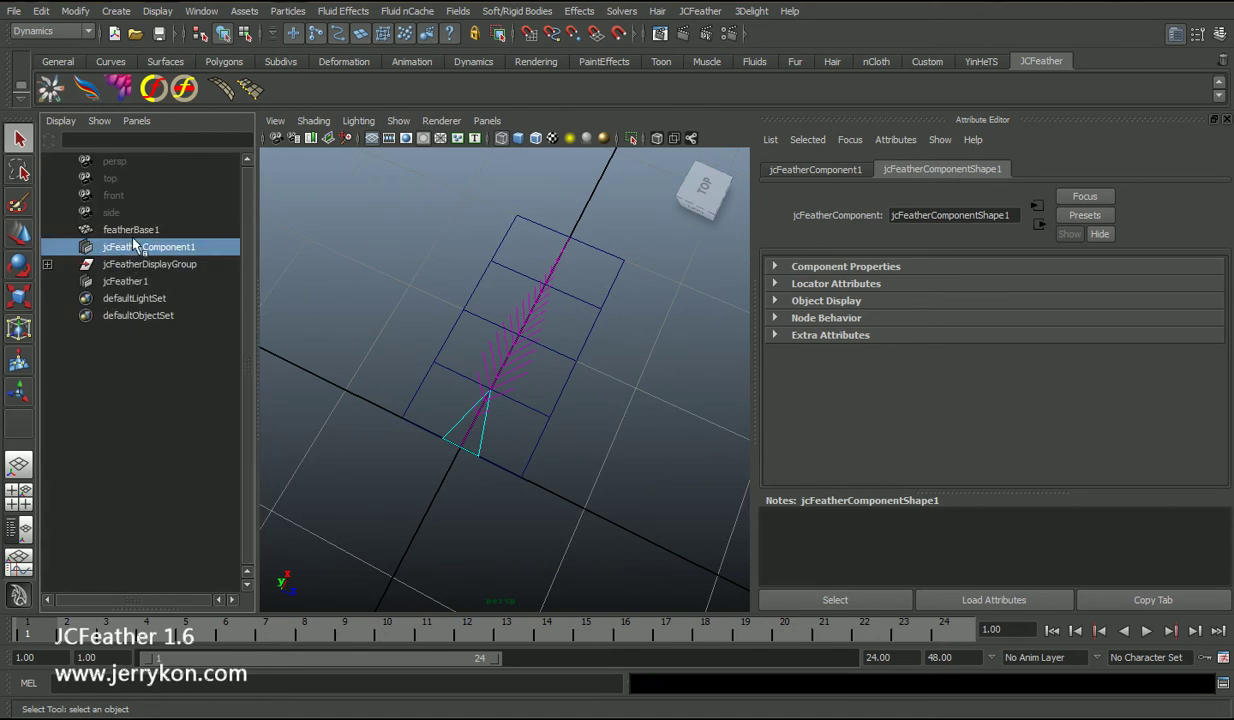
{"action": "middle_click_drag", "start_coordinate": [513, 366], "coordinate": [498, 387], "text": "alt"}
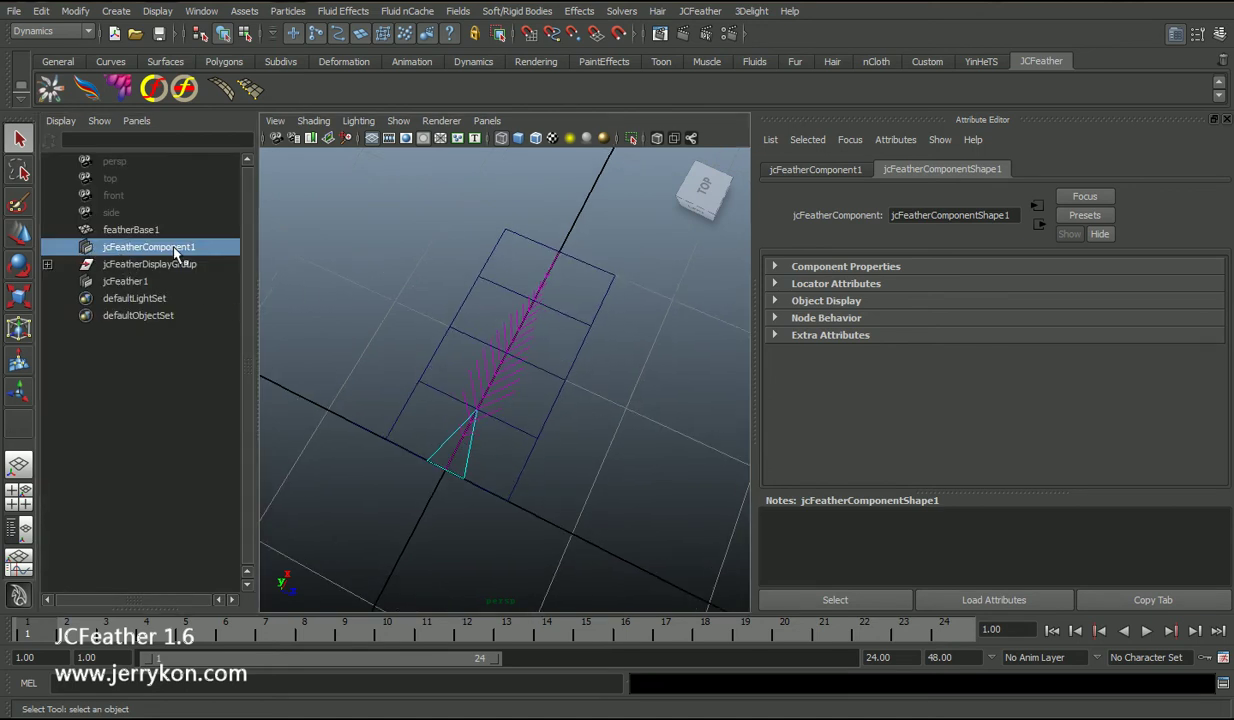
Step: Expand the Component Properties of the selected feather component to view its vertex group
{"action": "right_click_drag", "start_coordinate": [500, 462], "coordinate": [529, 472], "text": "alt"}
{"action": "key", "text": "w"}
{"action": "left_click_drag", "start_coordinate": [524, 452], "coordinate": [545, 440], "text": "alt"}
{"action": "key", "text": "q"}
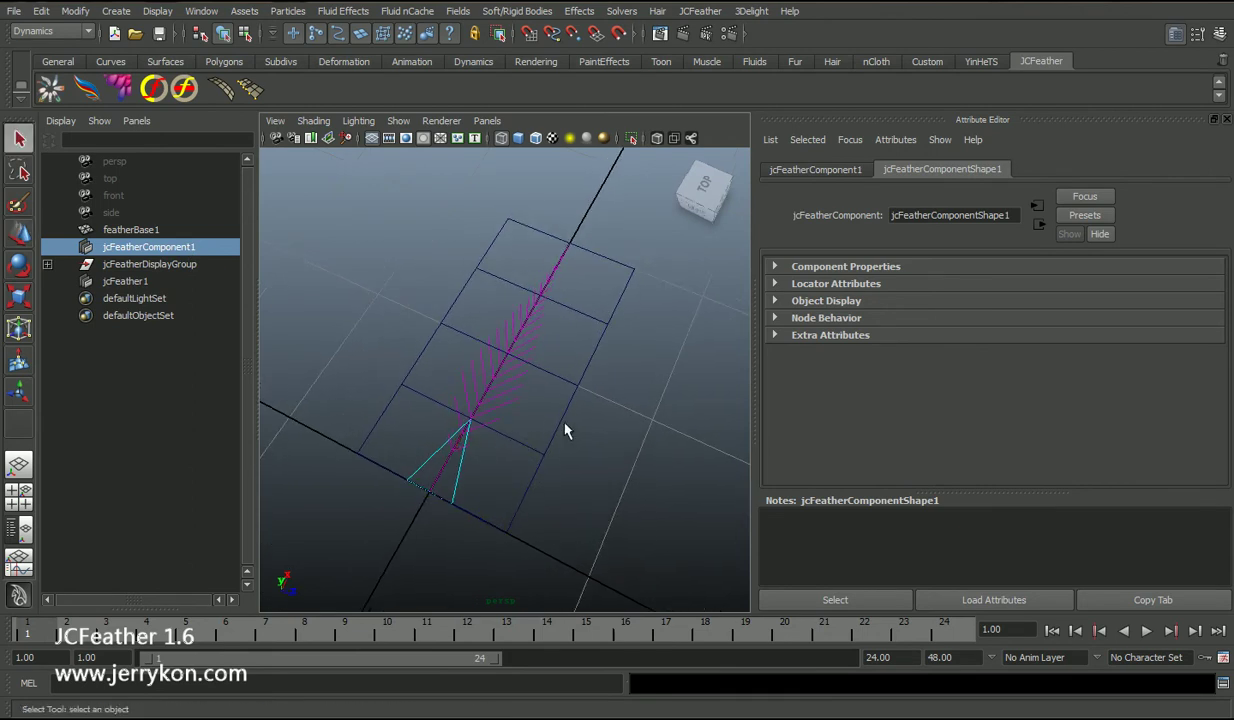
{"action": "left_click", "coordinate": [850, 268]}
{"action": "left_click_drag", "start_coordinate": [577, 393], "coordinate": [603, 410], "text": "alt"}
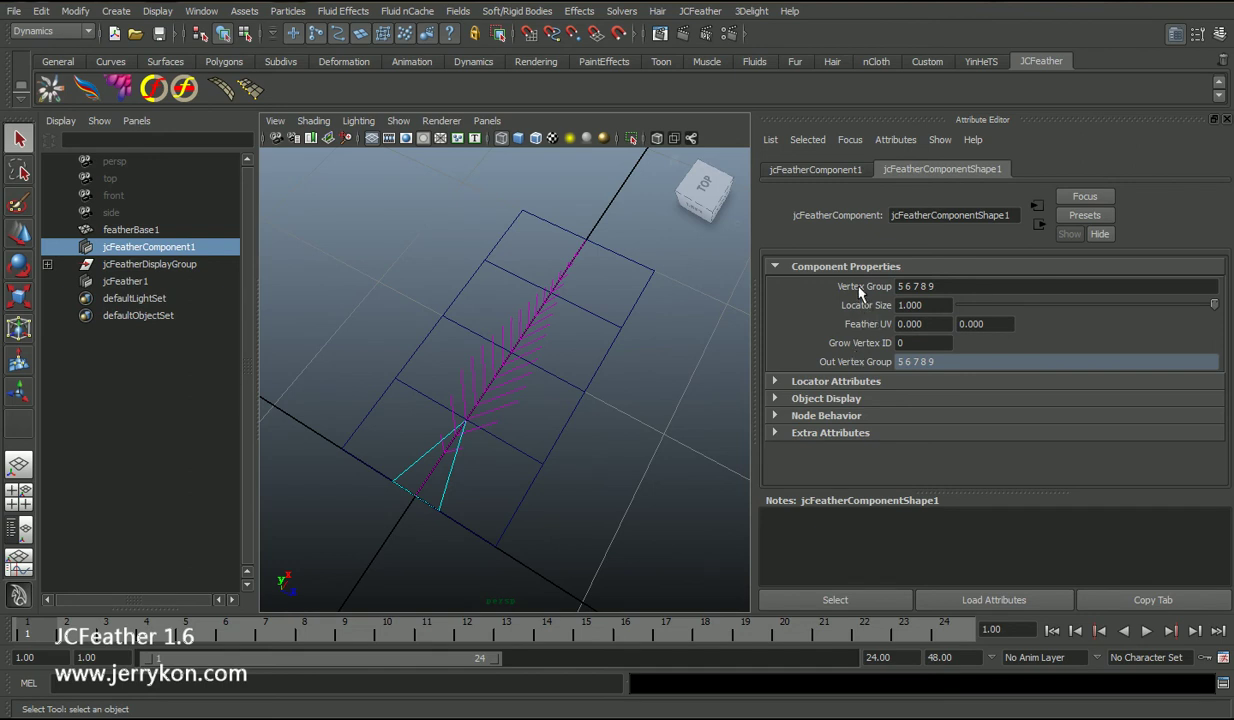
Step: Turn on vertex item numbers for the featherBase1 mesh in the custom polygon display options
{"action": "left_click", "coordinate": [158, 12]}
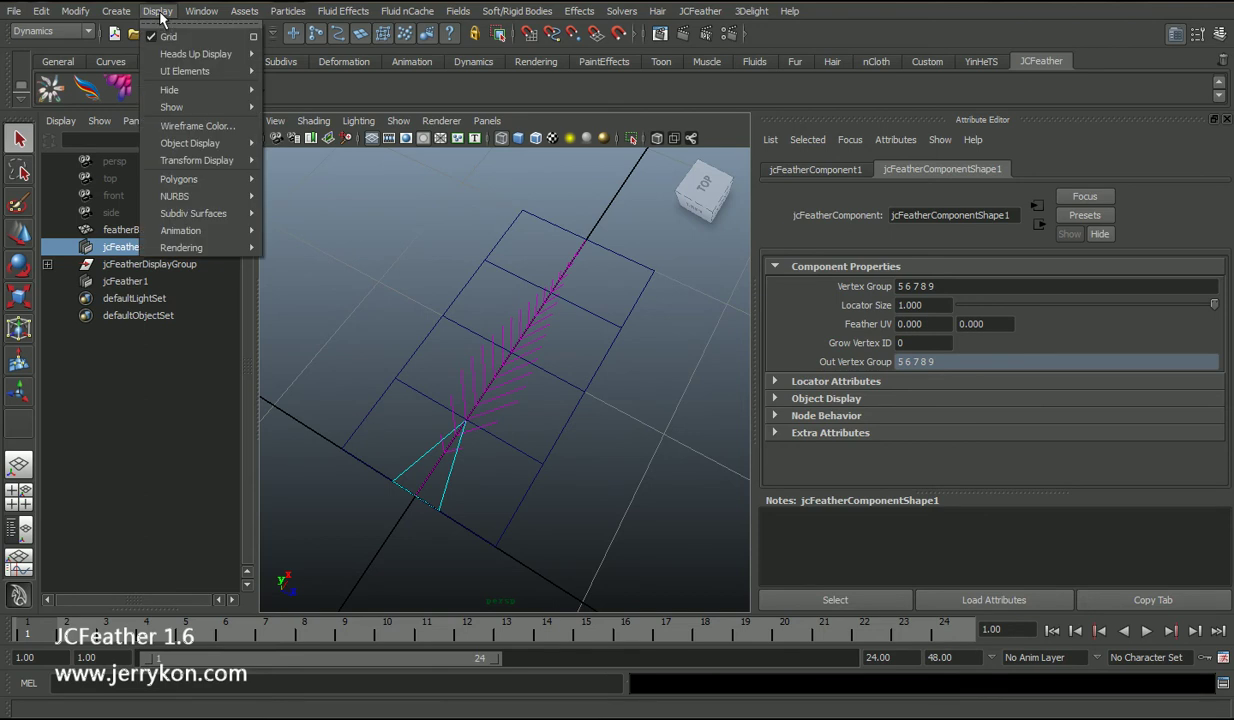
{"action": "mouse_move", "coordinate": [185, 179]}
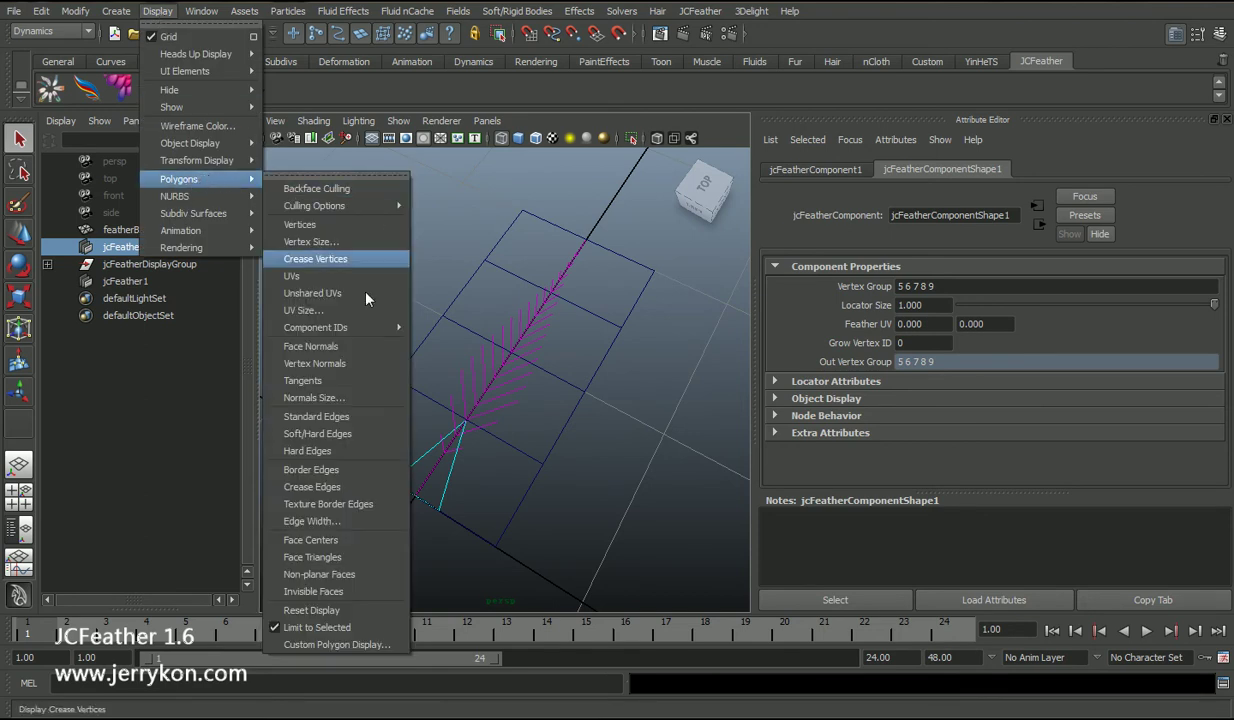
{"action": "left_click", "coordinate": [331, 645]}
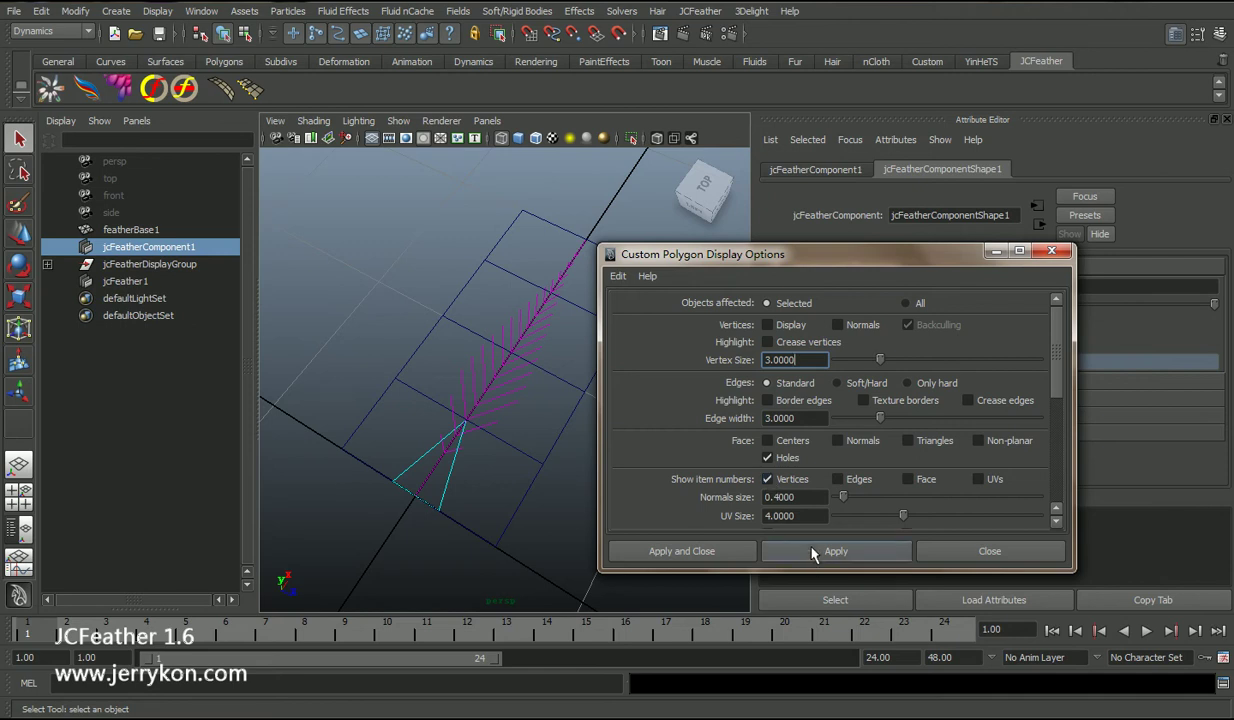
{"action": "left_click_drag", "start_coordinate": [486, 472], "coordinate": [512, 509]}
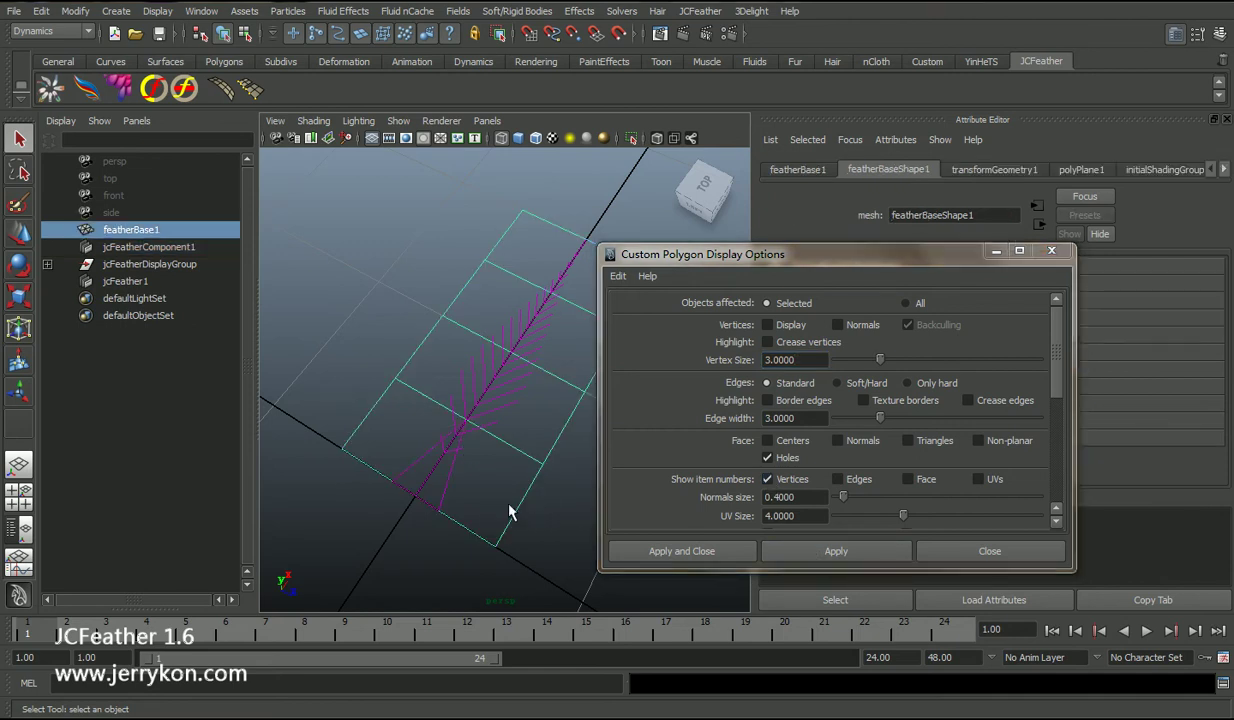
{"action": "left_click", "coordinate": [828, 549]}
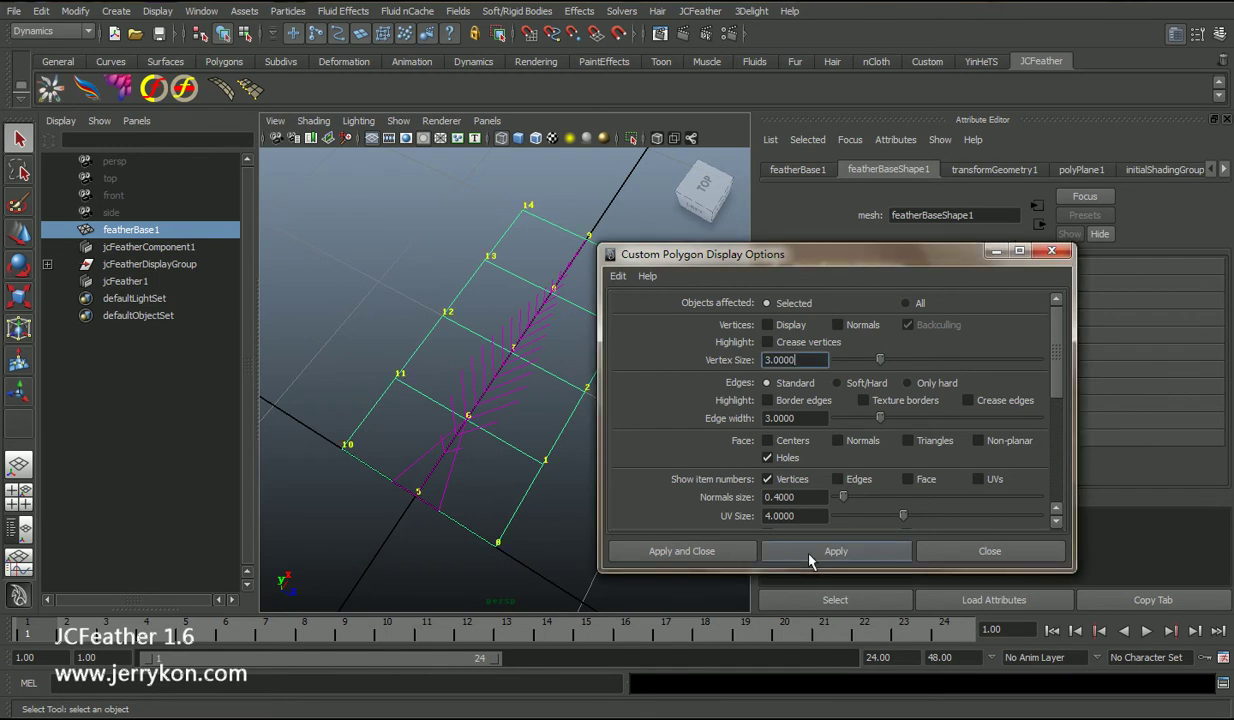
{"action": "left_click", "coordinate": [933, 560]}
Step: Examine how the vertices are numbered along the centre line of the feather template
{"action": "left_click_drag", "start_coordinate": [468, 434], "coordinate": [537, 446], "text": "alt"}
{"action": "key", "text": "w"}
{"action": "right_click_drag", "start_coordinate": [537, 446], "coordinate": [532, 426], "text": "alt"}
{"action": "key", "text": "q"}
{"action": "left_click_drag", "start_coordinate": [512, 449], "coordinate": [498, 438], "text": "alt"}
{"action": "middle_click_drag", "start_coordinate": [486, 500], "coordinate": [479, 491], "text": "alt"}
{"action": "left_click_drag", "start_coordinate": [479, 490], "coordinate": [473, 511], "text": "alt"}
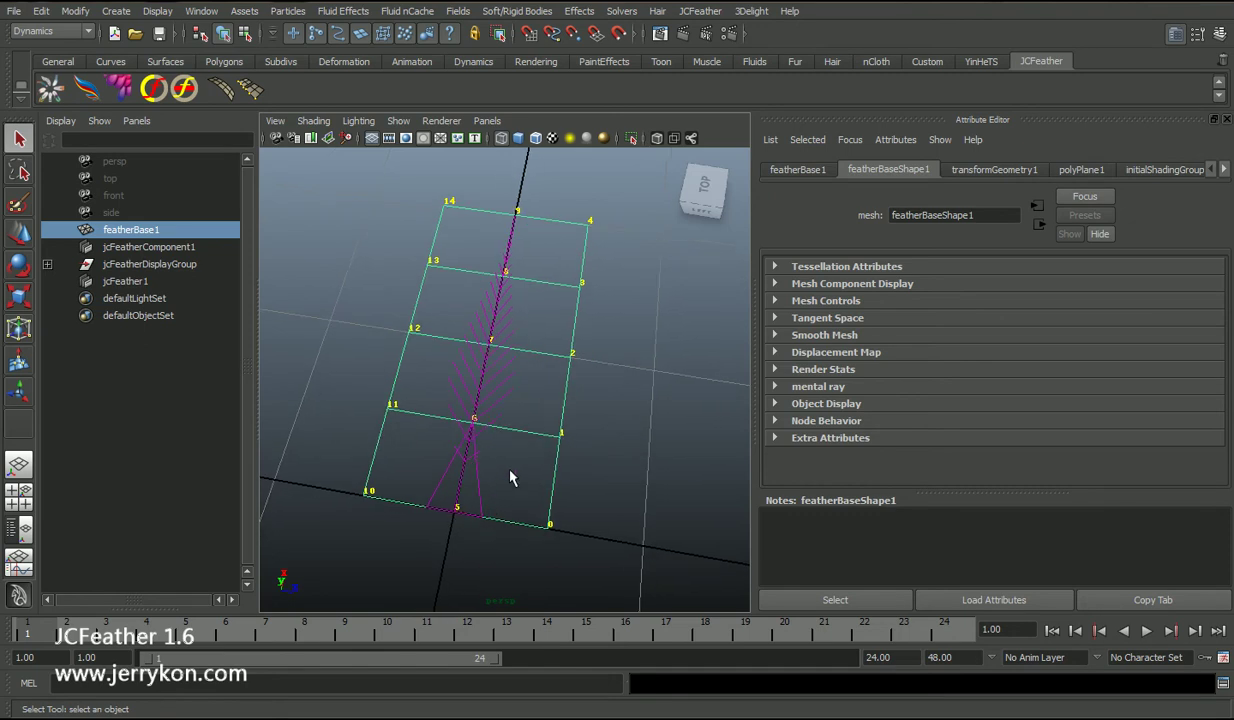
{"action": "left_click_drag", "start_coordinate": [509, 482], "coordinate": [501, 477], "text": "alt"}
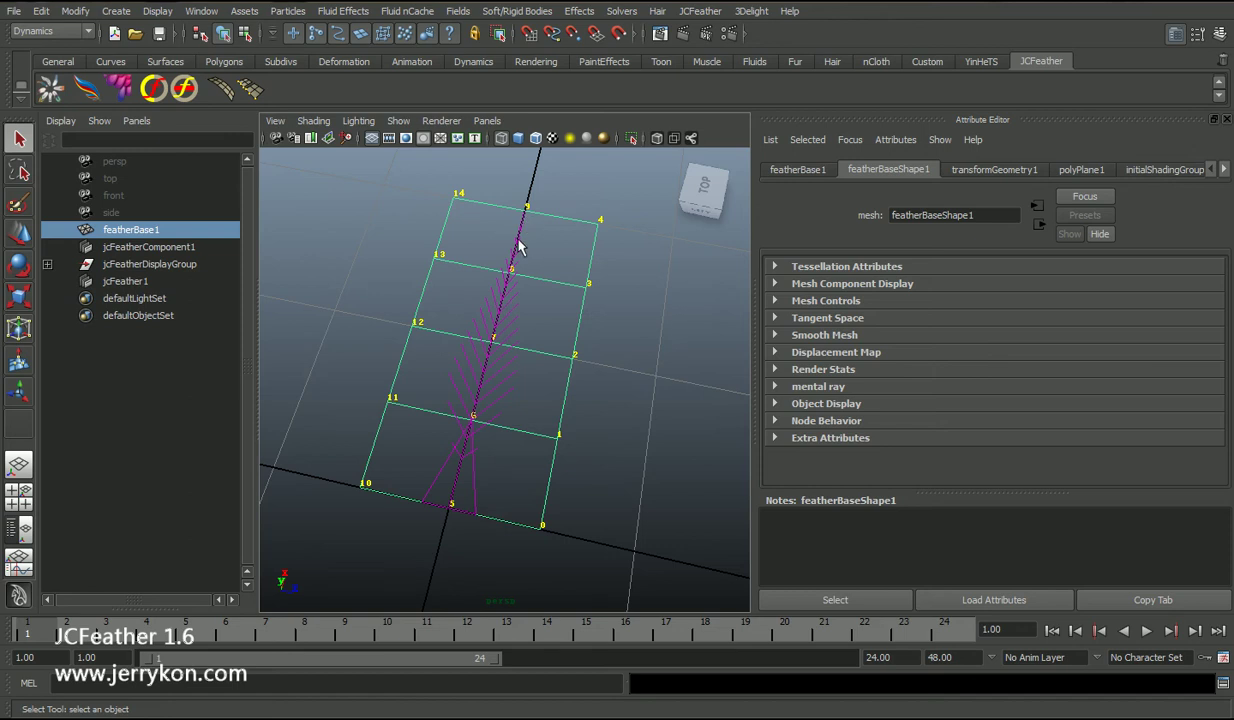
Step: Select the feather component again and check the vertex IDs in its Vertex Group
{"action": "left_click_drag", "start_coordinate": [521, 421], "coordinate": [523, 487], "text": "alt"}
{"action": "left_click", "coordinate": [510, 398]}
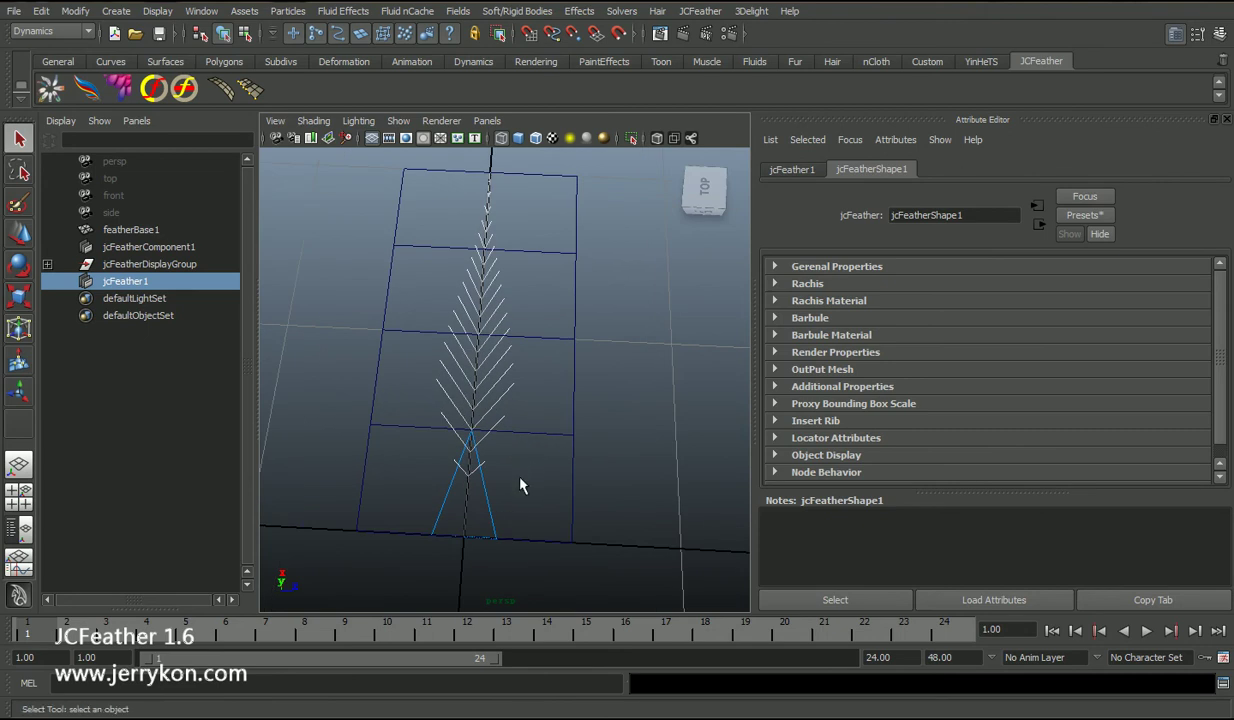
{"action": "left_click", "coordinate": [497, 510]}
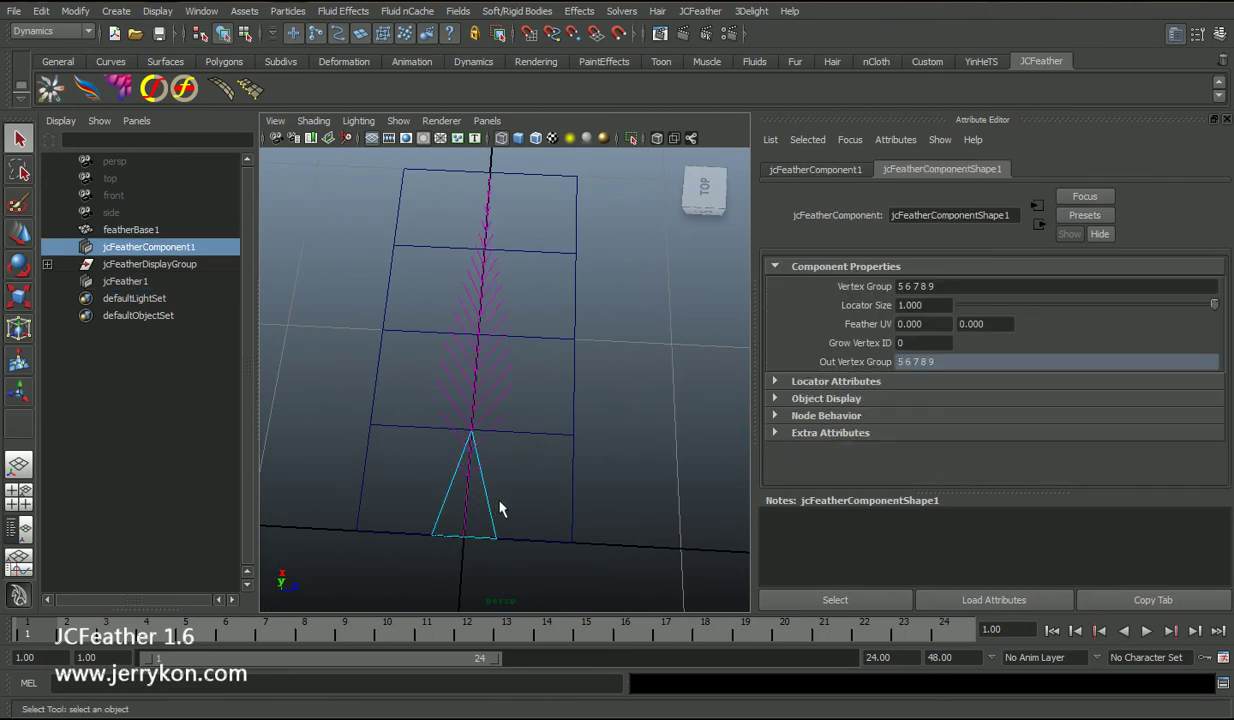
{"action": "left_click", "coordinate": [900, 287]}
{"action": "left_click", "coordinate": [908, 288]}
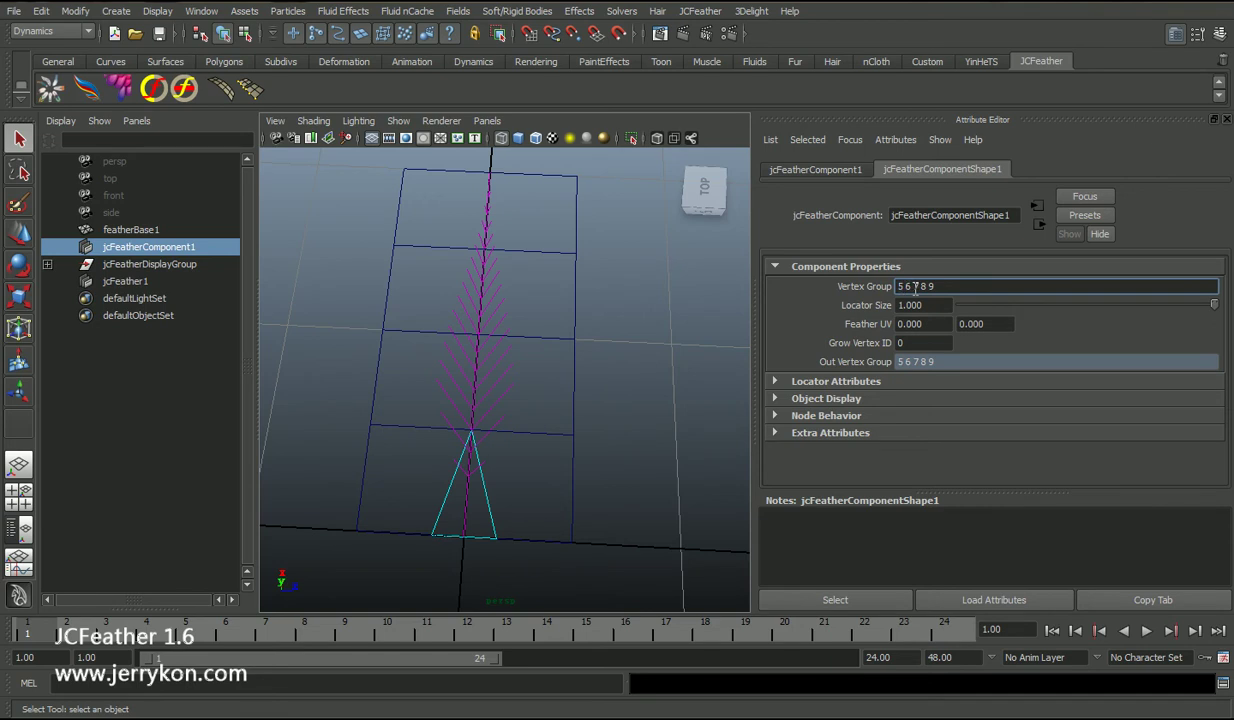
{"action": "key", "text": "Return"}
Step: Open a floating copy of the feather component's attributes with Component Properties expanded
{"action": "left_click_drag", "start_coordinate": [573, 393], "coordinate": [535, 422], "text": "alt"}
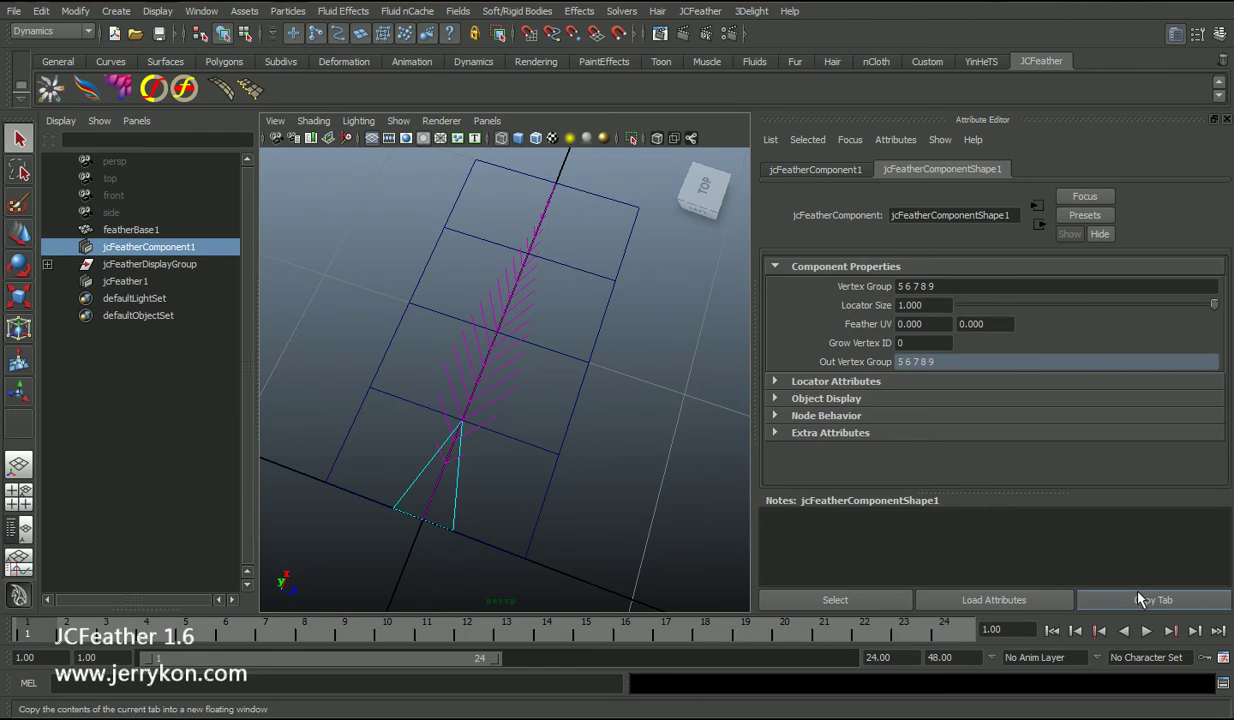
{"action": "left_click", "coordinate": [1100, 599]}
{"action": "left_click", "coordinate": [809, 240]}
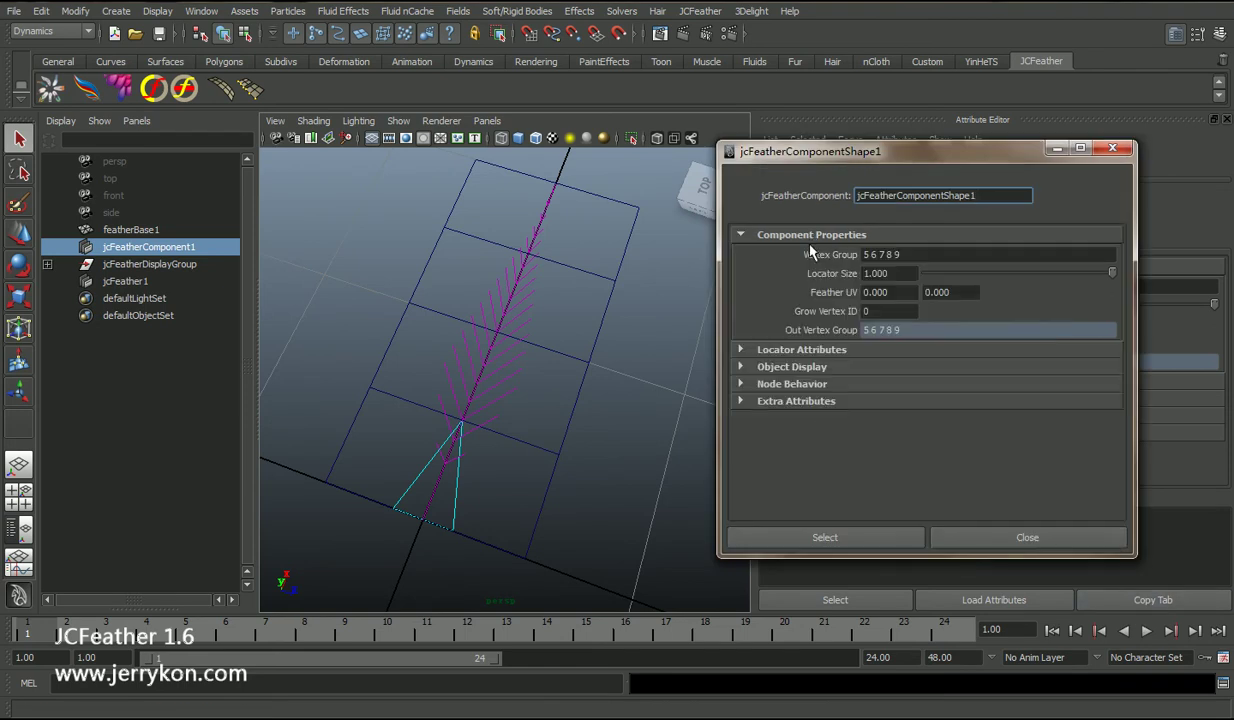
Step: Select the featherBase1 mesh and compare its vertex numbers with the component's Vertex Group
{"action": "left_click_drag", "start_coordinate": [638, 366], "coordinate": [590, 377], "text": "alt"}
{"action": "left_click_drag", "start_coordinate": [523, 416], "coordinate": [586, 455]}
{"action": "left_click_drag", "start_coordinate": [511, 450], "coordinate": [490, 422], "text": "alt"}
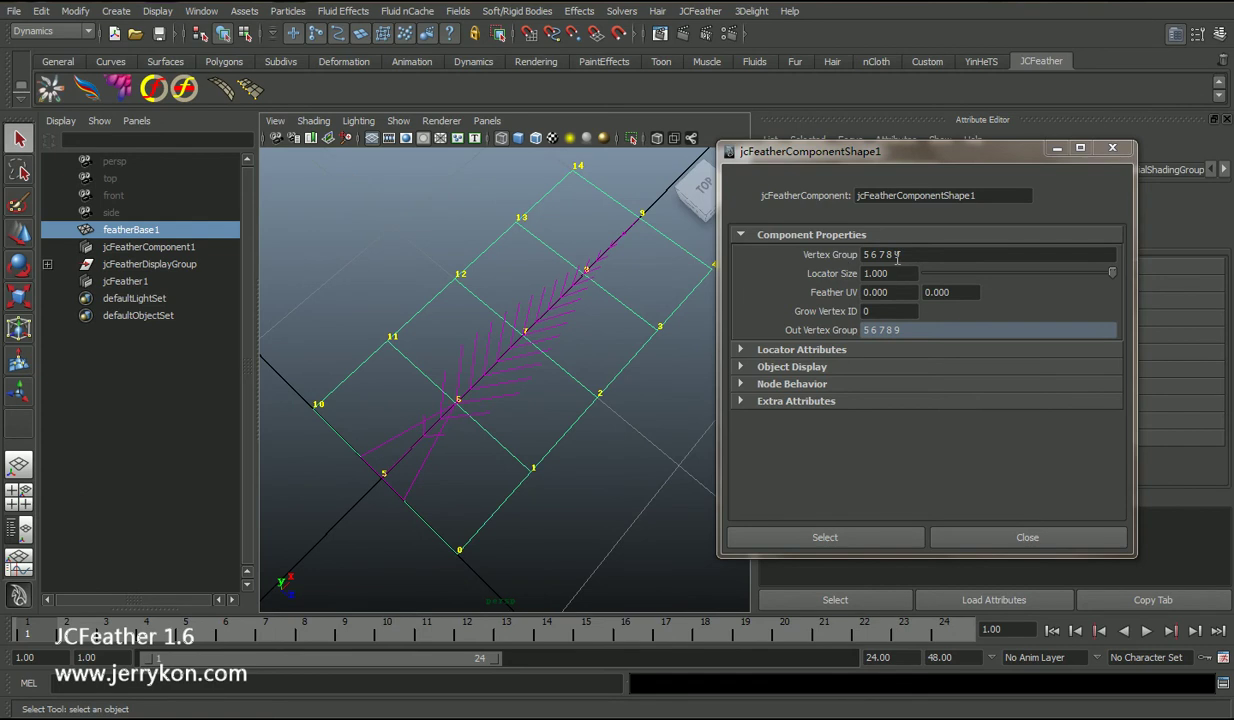
{"action": "left_click_drag", "start_coordinate": [475, 482], "coordinate": [424, 461], "text": "alt"}
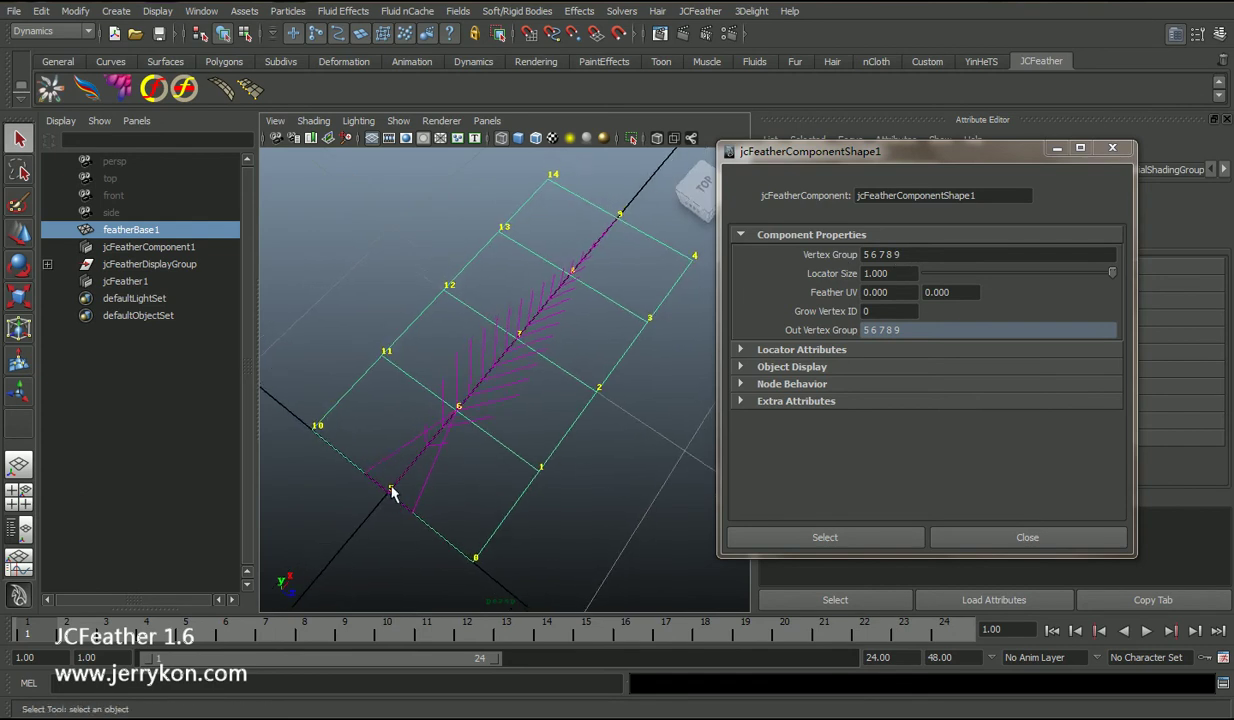
{"action": "left_click_drag", "start_coordinate": [594, 258], "coordinate": [545, 425], "text": "alt"}
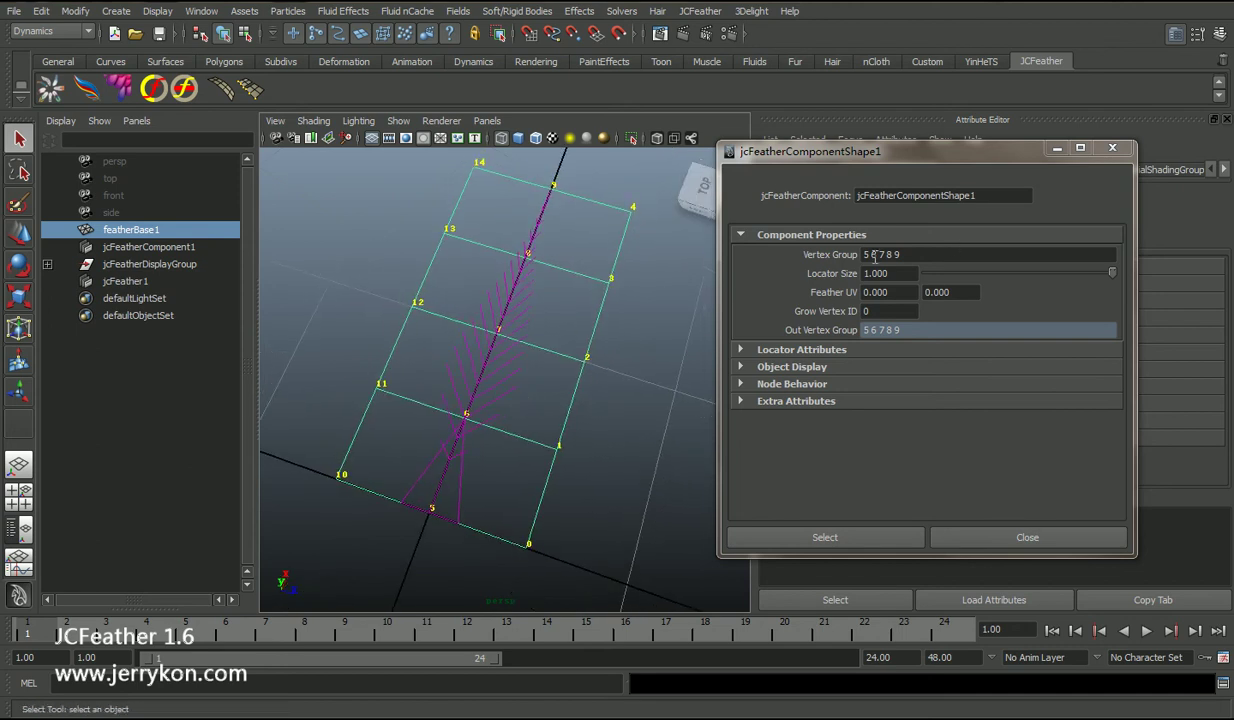
Step: Remove vertex 5 from the component's Vertex Group, leaving 6 7 8 9
{"action": "left_click_drag", "start_coordinate": [873, 257], "coordinate": [836, 257]}
{"action": "key", "text": "BackSpace"}
{"action": "key", "text": "Return"}
{"action": "middle_click_drag", "start_coordinate": [484, 326], "coordinate": [477, 358], "text": "alt"}
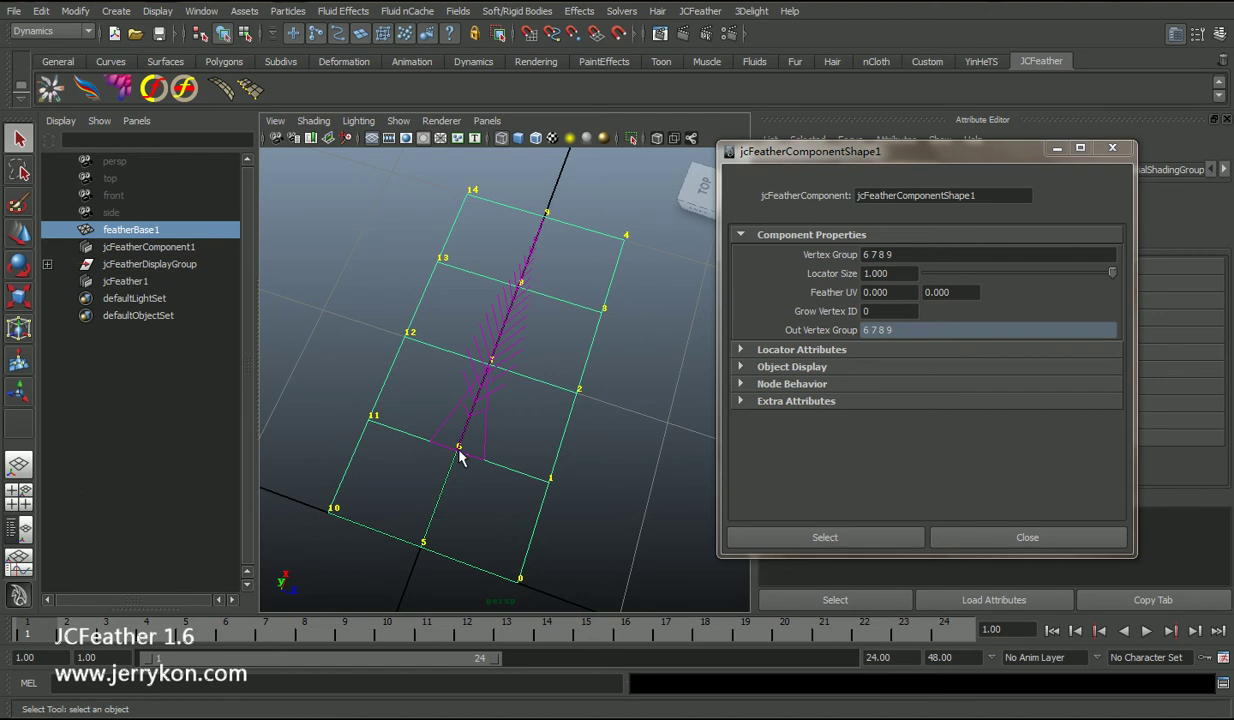
{"action": "left_click_drag", "start_coordinate": [546, 249], "coordinate": [556, 345], "text": "alt"}
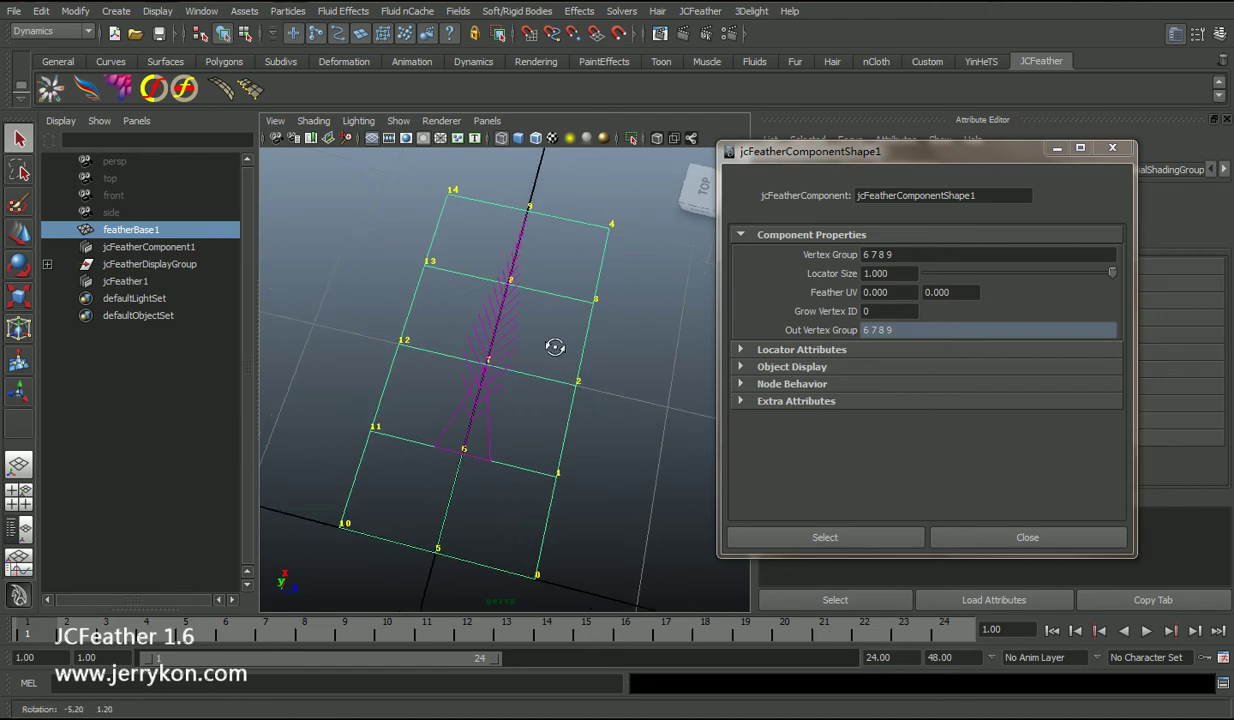
Step: Rewrite the component's Vertex Group in range notation as 6:9
{"action": "left_click", "coordinate": [881, 254]}
{"action": "left_click_drag", "start_coordinate": [877, 255], "coordinate": [869, 255]}
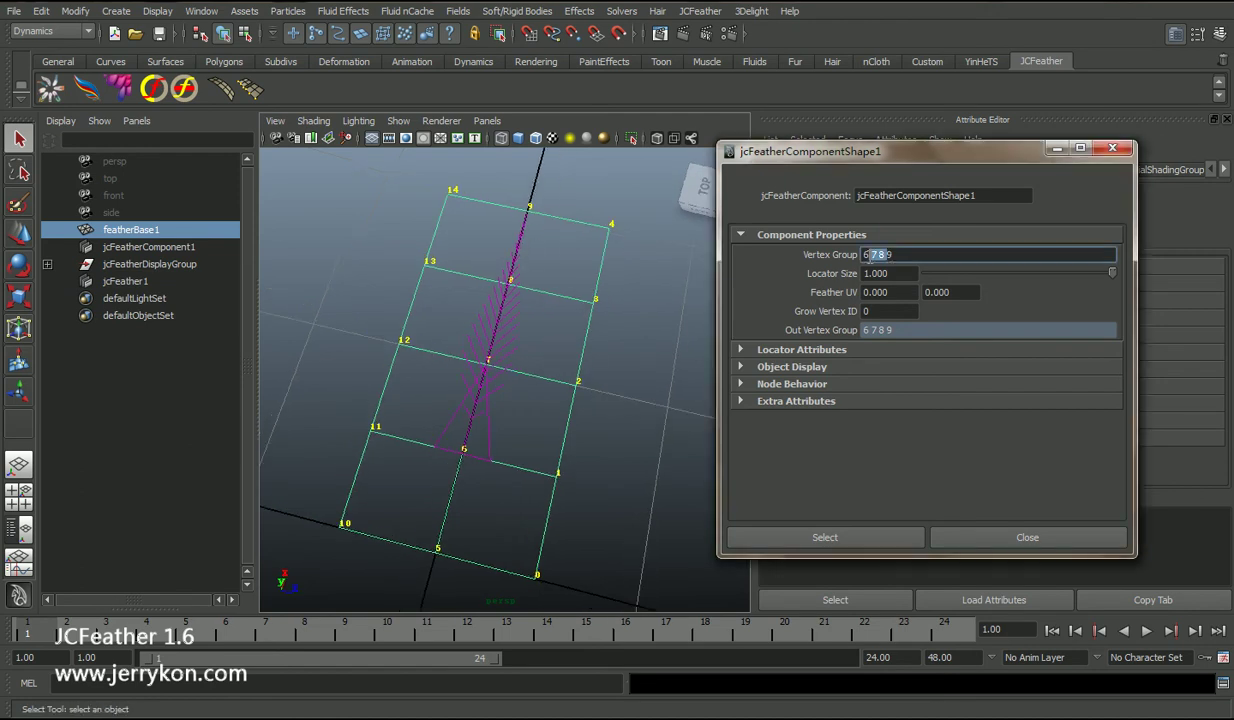
{"action": "key", "text": "BackSpace"}
{"action": "type", "text": ":9"}
{"action": "left_click_drag", "start_coordinate": [489, 376], "coordinate": [541, 398], "text": "alt"}
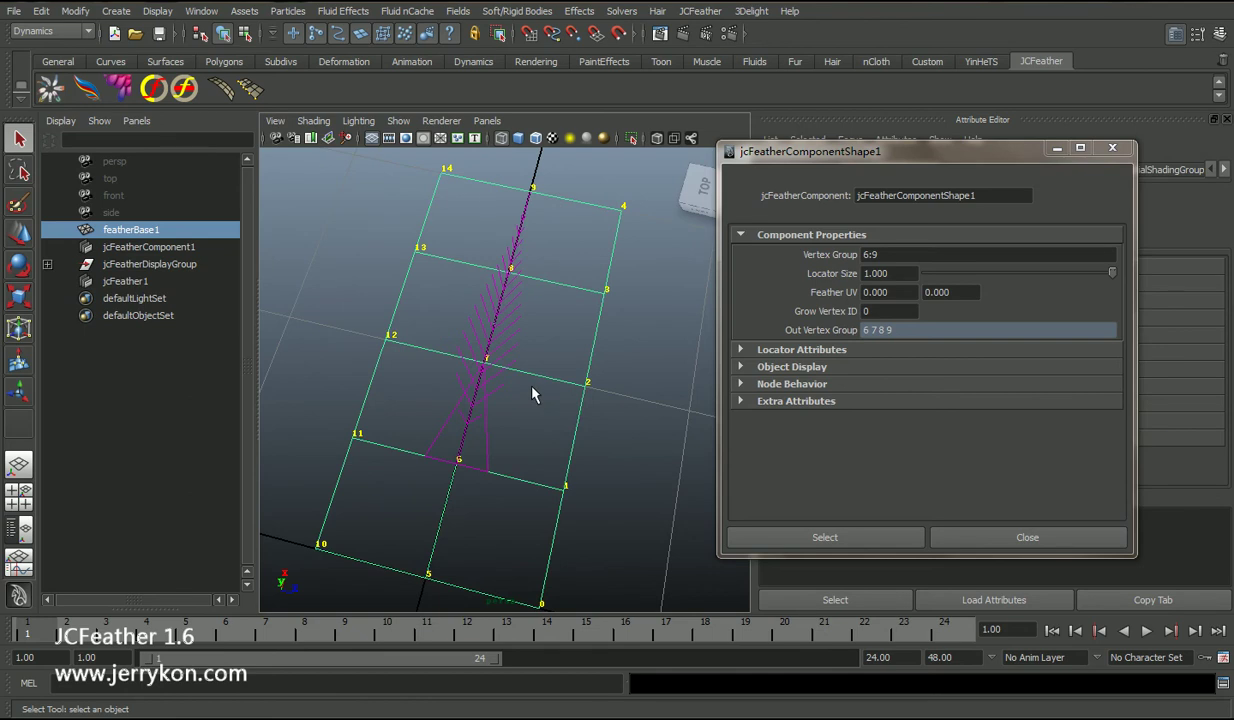
Step: Set the feather component's Vertex Group to the range 1:4
{"action": "middle_click_drag", "start_coordinate": [531, 371], "coordinate": [508, 394], "text": "alt"}
{"action": "left_click", "coordinate": [953, 255]}
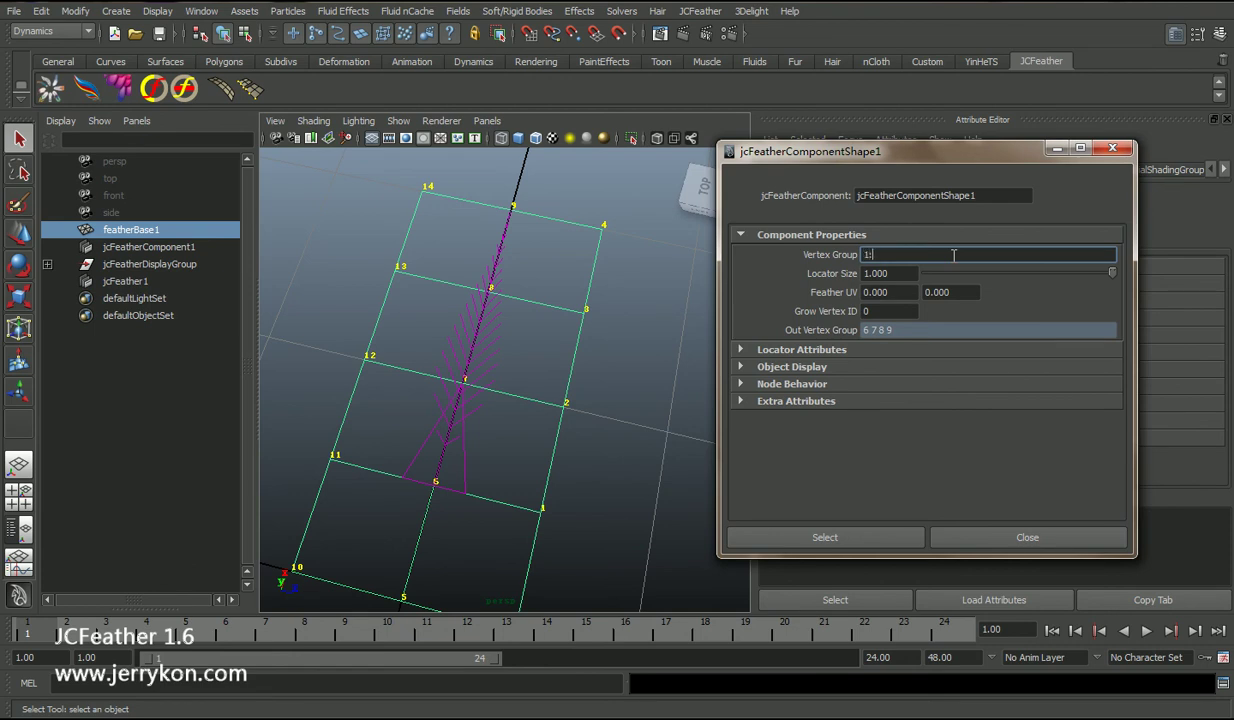
{"action": "key", "text": "Return"}
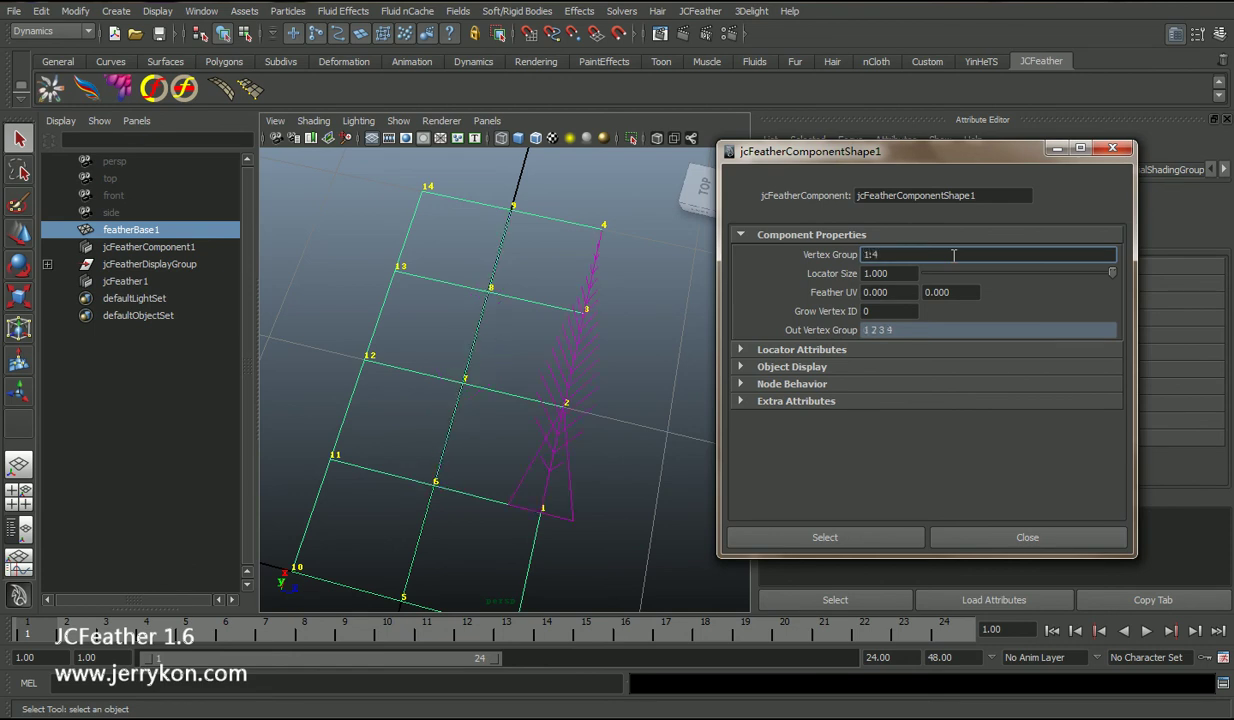
Step: Set the feather component's Vertex Group to the range 11:14
{"action": "right_click_drag", "start_coordinate": [581, 424], "coordinate": [562, 453], "text": "alt"}
{"action": "middle_click_drag", "start_coordinate": [562, 462], "coordinate": [560, 453], "text": "alt"}
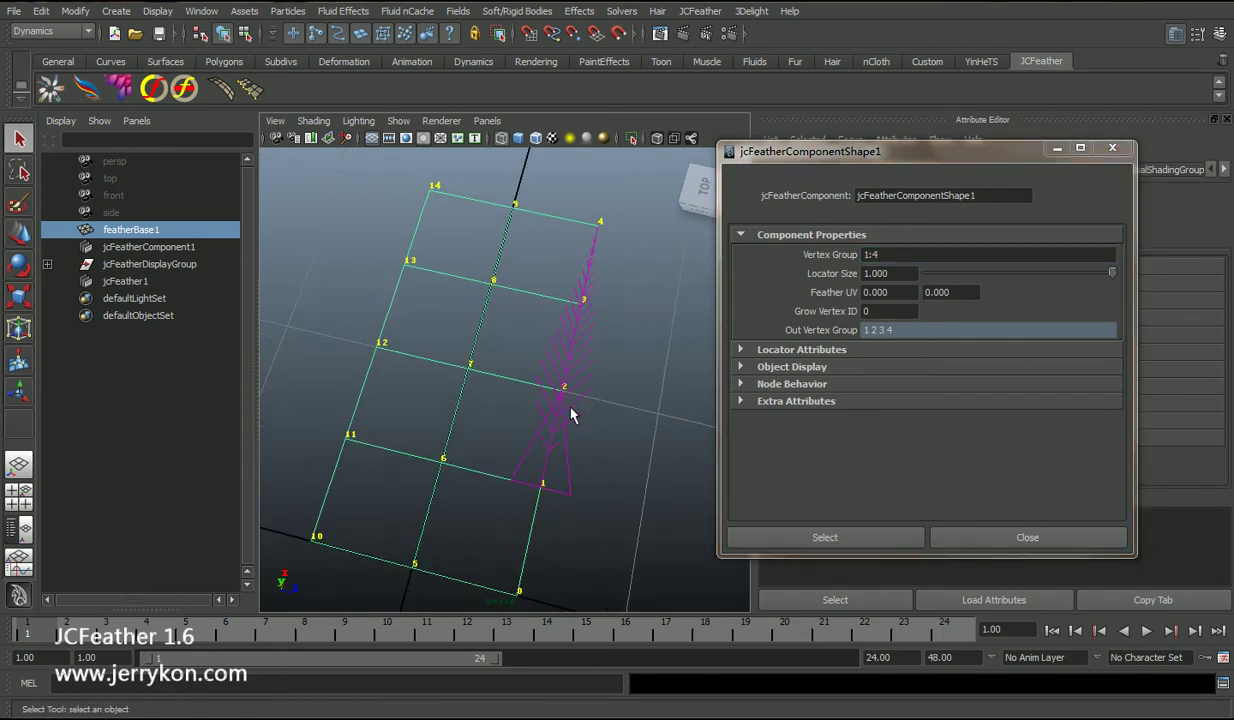
{"action": "left_click_drag", "start_coordinate": [537, 421], "coordinate": [545, 454], "text": "alt"}
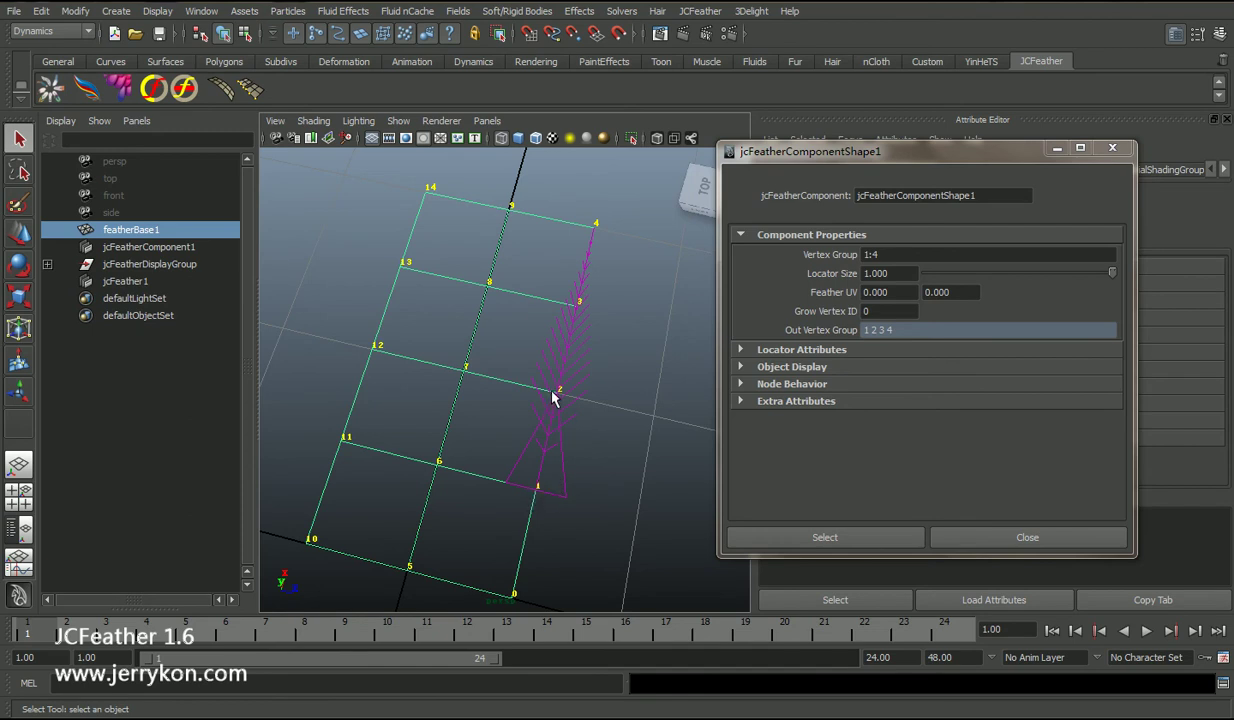
{"action": "middle_click_drag", "start_coordinate": [504, 364], "coordinate": [530, 357], "text": "alt"}
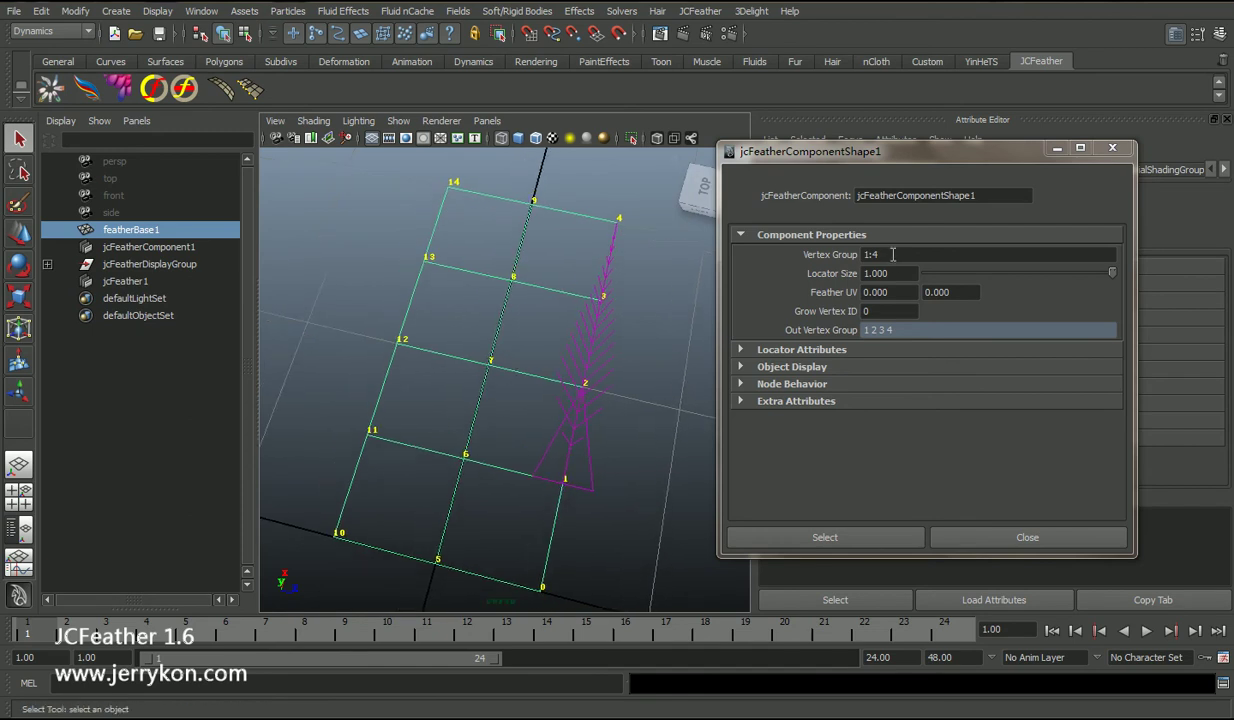
{"action": "left_click_drag", "start_coordinate": [893, 254], "coordinate": [795, 261]}
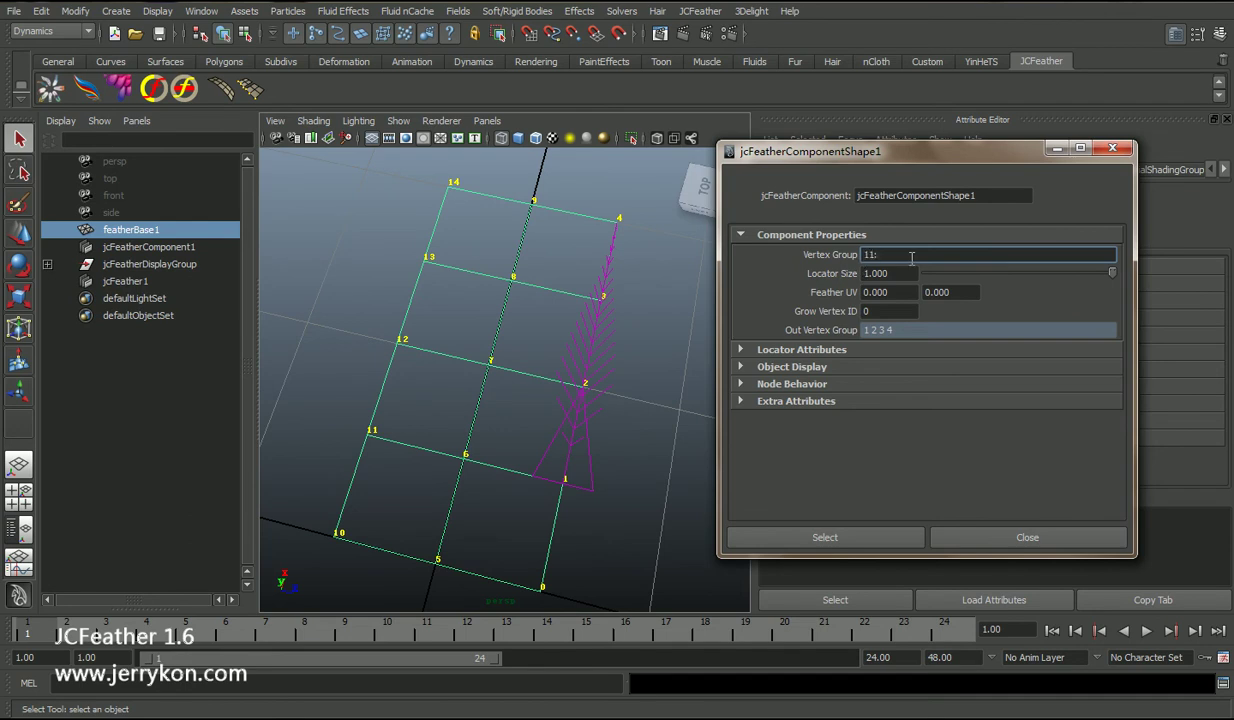
{"action": "key", "text": "Return"}
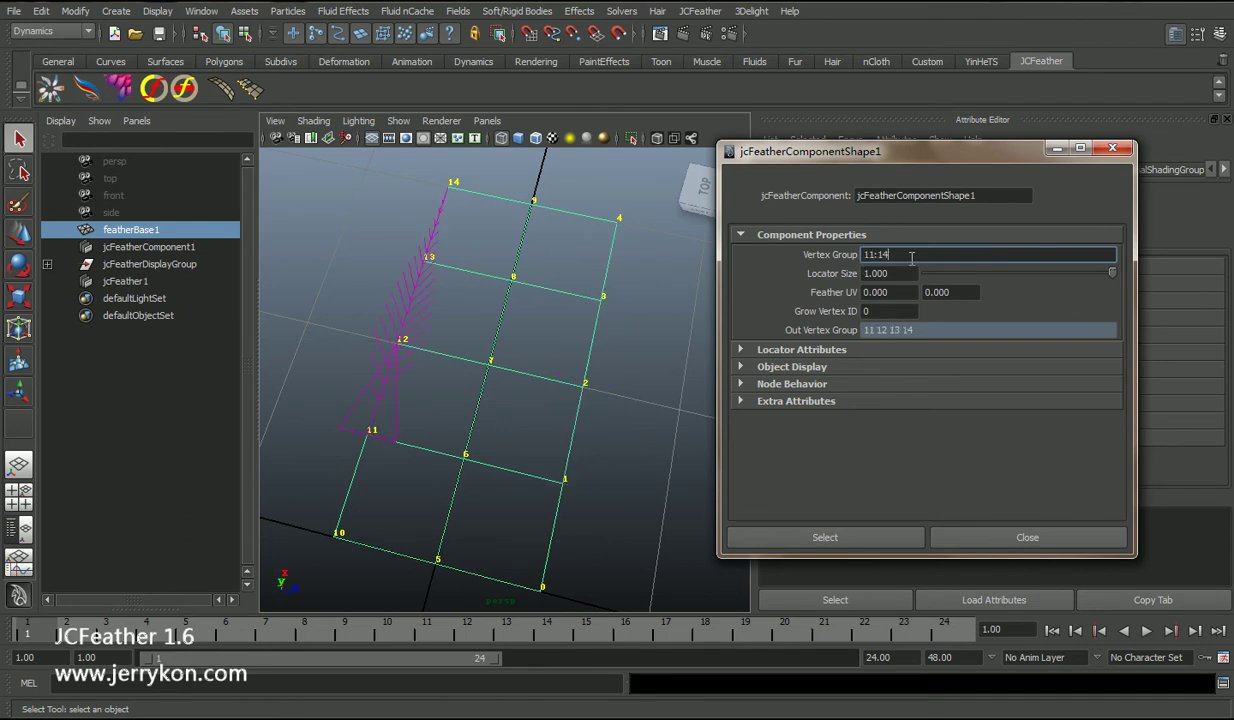
Step: Examine the feather along vertices 11 to 14 and try adjusting the component's Locator Size
{"action": "middle_click_drag", "start_coordinate": [396, 394], "coordinate": [436, 429], "text": "alt"}
{"action": "scroll", "coordinate": [438, 428], "scroll_direction": "down", "scroll_amount": 2}
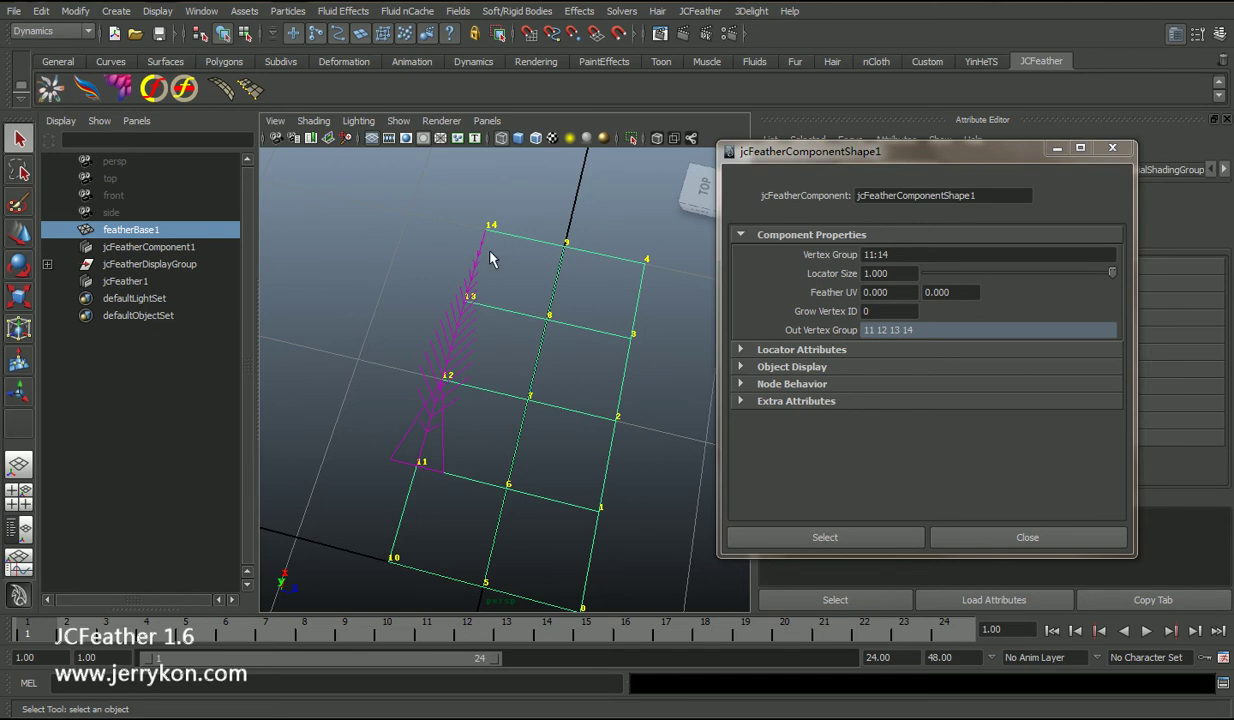
{"action": "middle_click_drag", "start_coordinate": [510, 386], "coordinate": [513, 362], "text": "alt"}
{"action": "right_click_drag", "start_coordinate": [513, 362], "coordinate": [535, 363], "text": "alt"}
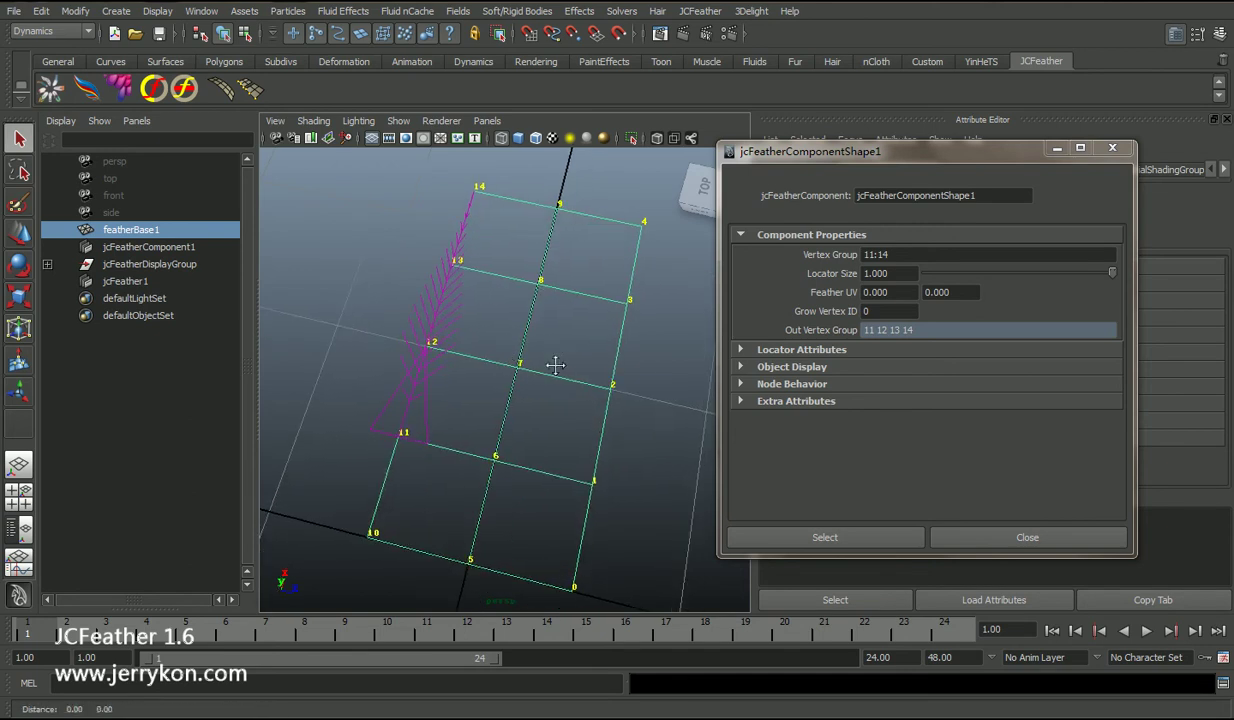
{"action": "middle_click_drag", "start_coordinate": [553, 363], "coordinate": [560, 397], "text": "alt"}
{"action": "left_click", "coordinate": [888, 275]}
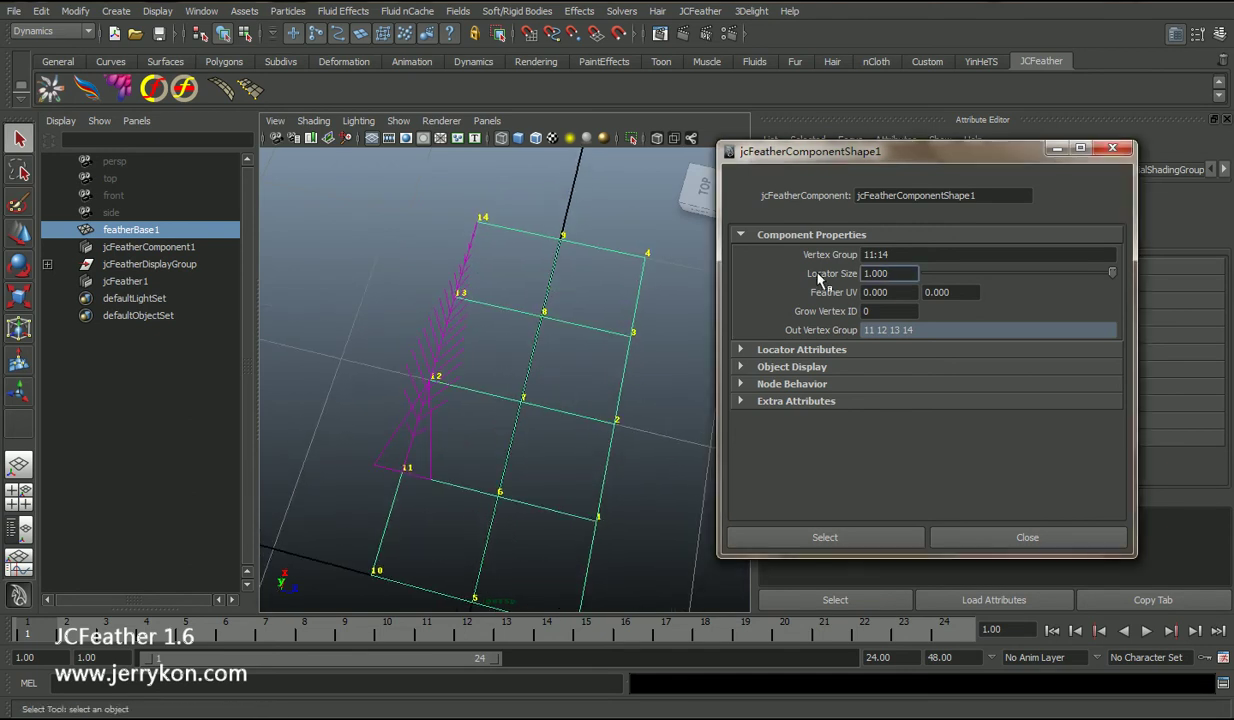
{"action": "mouse_move", "coordinate": [1108, 280]}
{"action": "left_mouse_down"}
{"action": "mouse_move", "coordinate": [1025, 274]}
{"action": "mouse_move", "coordinate": [1106, 274]}
{"action": "mouse_move", "coordinate": [1033, 275]}
{"action": "mouse_move", "coordinate": [1130, 287]}
{"action": "left_mouse_up"}
{"action": "mouse_move", "coordinate": [485, 438]}
{"action": "left_mouse_down", "text": "alt"}
{"action": "mouse_move", "coordinate": [460, 449]}
{"action": "mouse_move", "coordinate": [523, 454]}
{"action": "mouse_move", "coordinate": [449, 416]}
{"action": "mouse_move", "coordinate": [502, 432]}
{"action": "left_mouse_up", "text": "alt"}
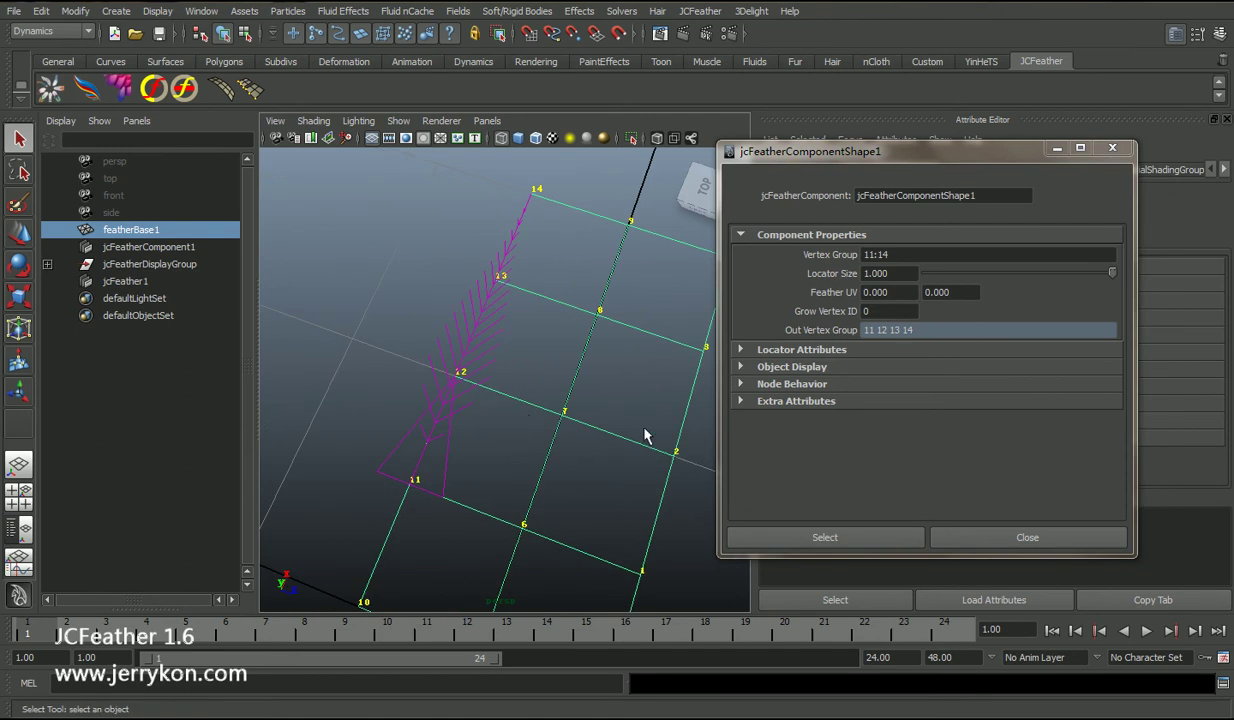
Step: Close the floating attributes window and select vertices 0 to 4 of the featherBase1 mesh
{"action": "left_click", "coordinate": [1005, 547]}
{"action": "left_click_drag", "start_coordinate": [584, 333], "coordinate": [588, 432], "text": "alt"}
{"action": "right_click_drag", "start_coordinate": [589, 394], "coordinate": [508, 395]}
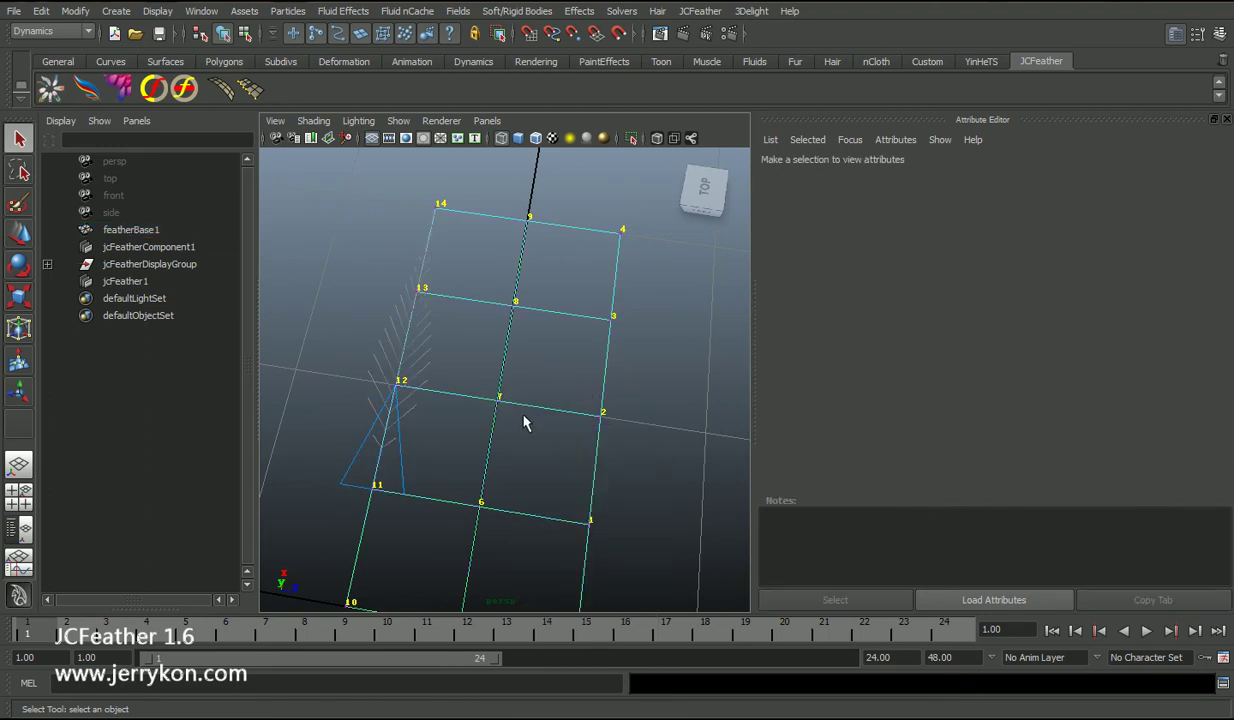
{"action": "right_click_drag", "start_coordinate": [612, 431], "coordinate": [532, 419], "text": "alt"}
{"action": "mouse_move", "coordinate": [532, 419]}
{"action": "left_mouse_down", "text": "alt"}
{"action": "mouse_move", "coordinate": [501, 436]}
{"action": "mouse_move", "coordinate": [526, 440]}
{"action": "left_mouse_up", "text": "alt"}
{"action": "left_click_drag", "start_coordinate": [608, 479], "coordinate": [526, 293]}
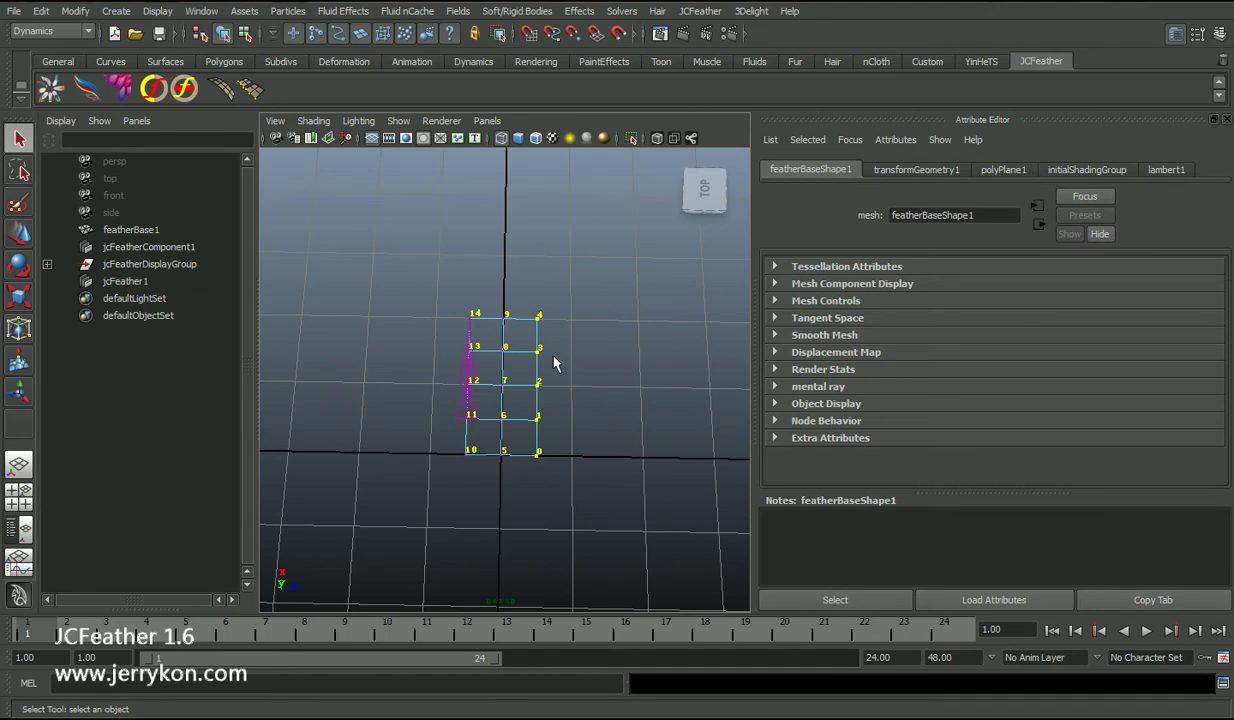
Step: Add the selected vertices 0 to 4 to the existing jcFeatherShape1
{"action": "scroll", "coordinate": [580, 374], "scroll_direction": "up", "scroll_amount": 3}
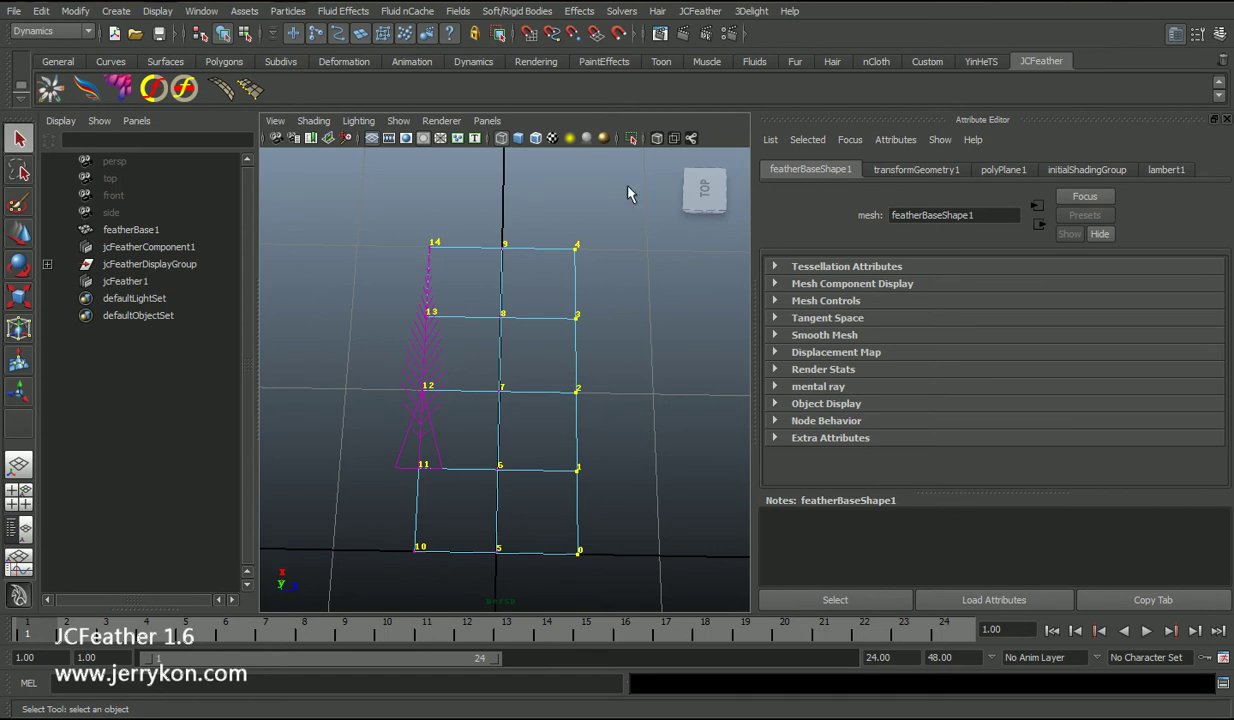
{"action": "left_click", "coordinate": [699, 11]}
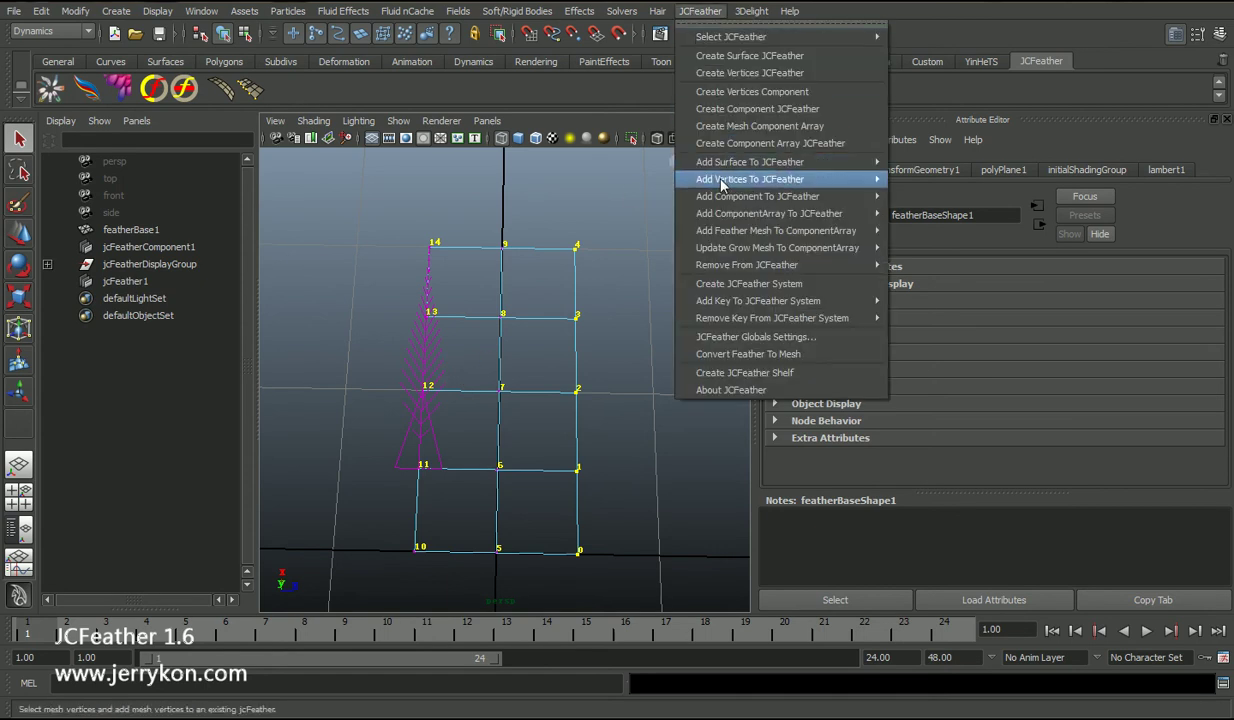
{"action": "mouse_move", "coordinate": [722, 182]}
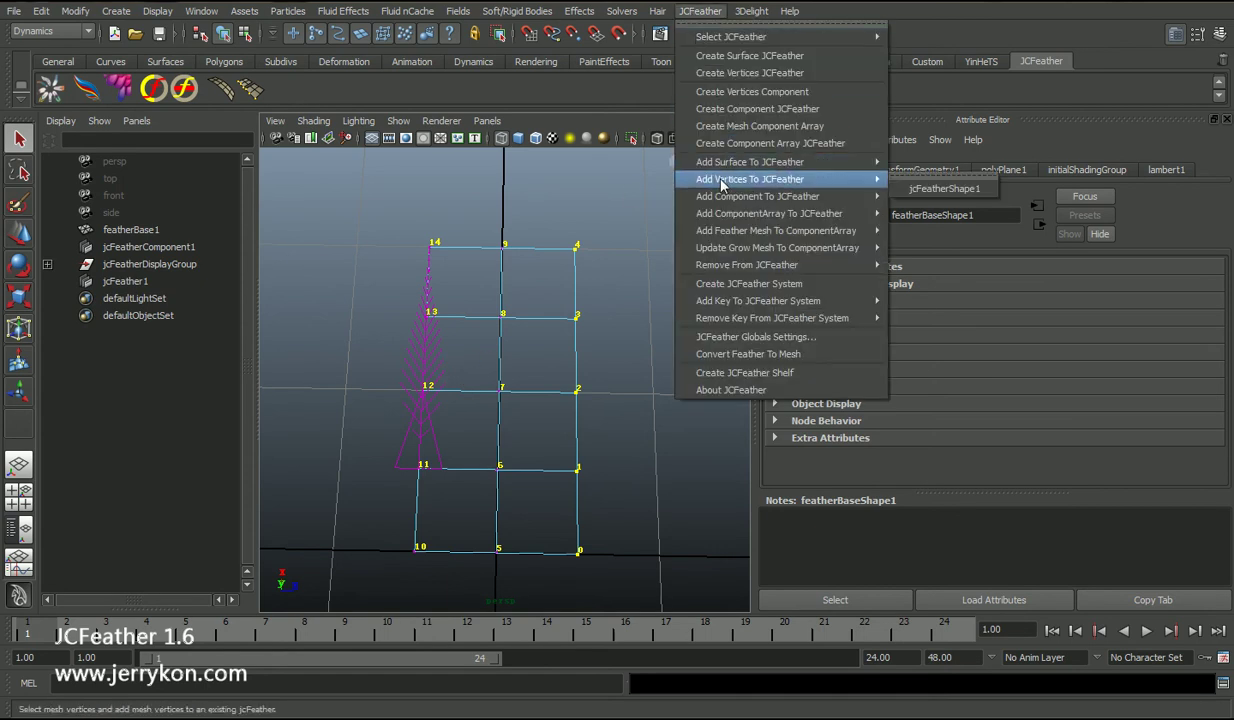
{"action": "left_click", "coordinate": [927, 189]}
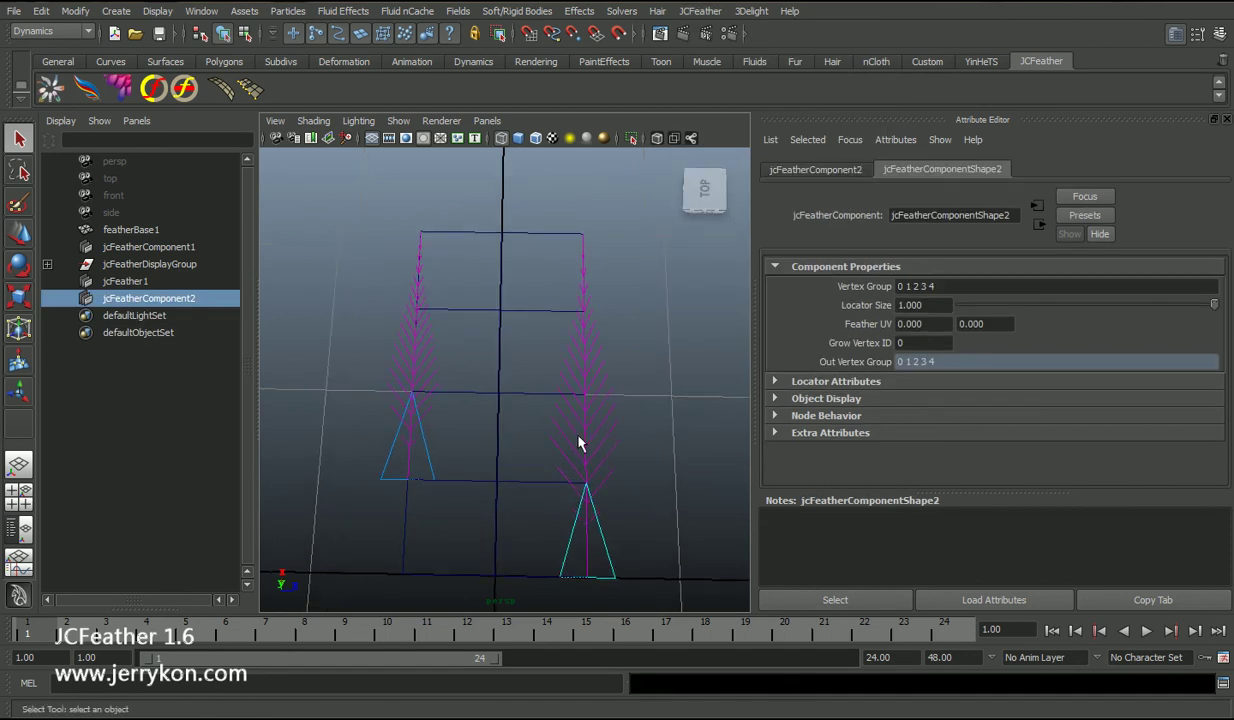
Step: Select jcFeather1 and examine the feathers growing along both outer edges of the mesh
{"action": "left_click", "coordinate": [597, 418]}
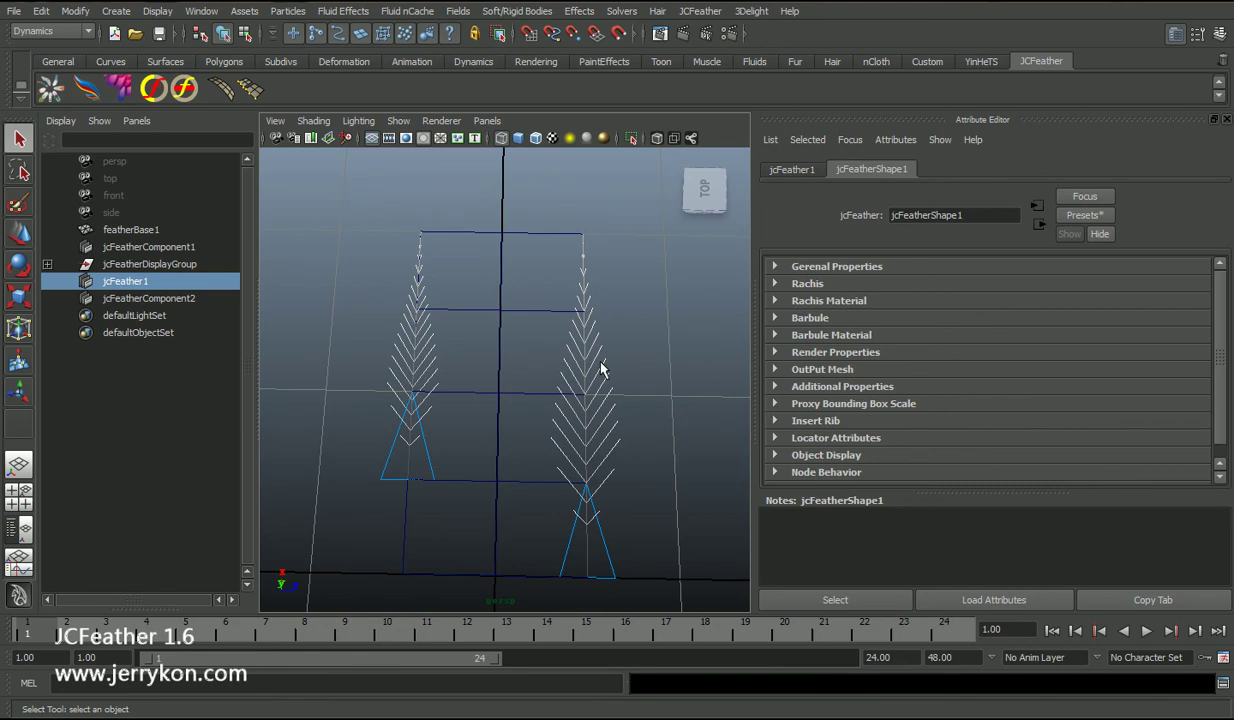
{"action": "left_click_drag", "start_coordinate": [593, 414], "coordinate": [595, 431], "text": "alt"}
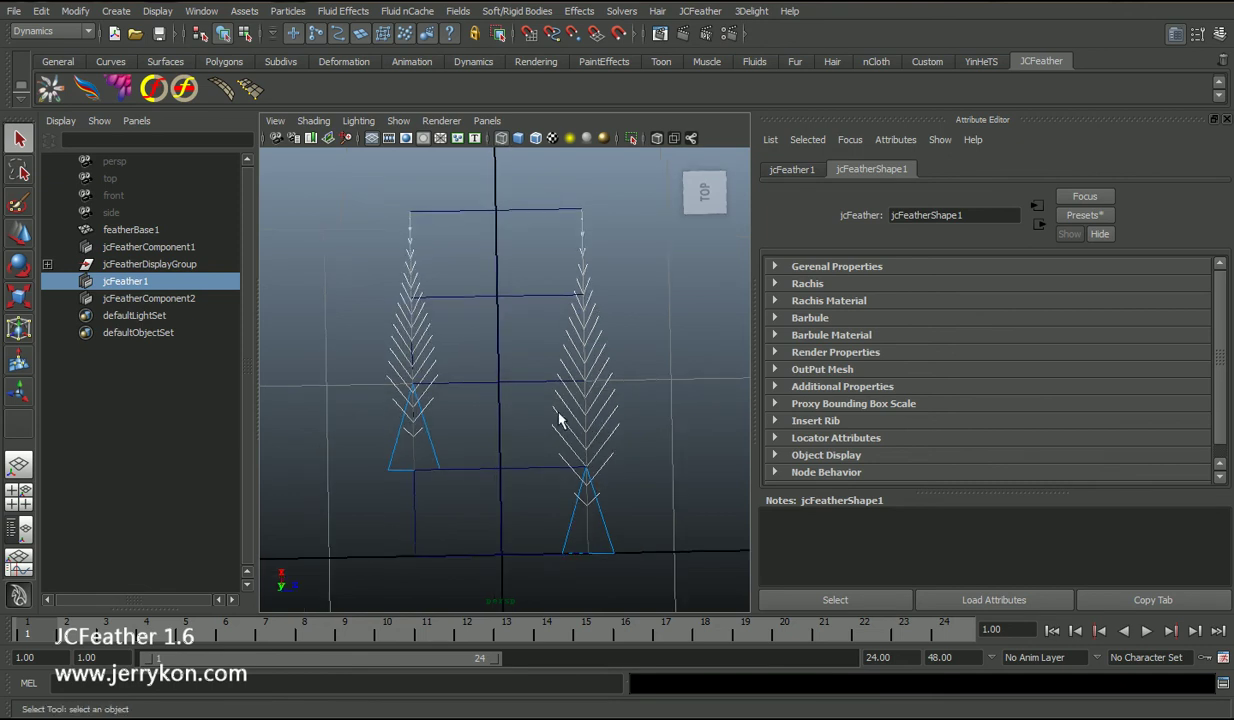
{"action": "middle_click_drag", "start_coordinate": [540, 403], "coordinate": [562, 397], "text": "alt"}
Step: Select the middle column of vertices, 5 to 9, on the featherBase1 mesh
{"action": "left_click", "coordinate": [537, 418]}
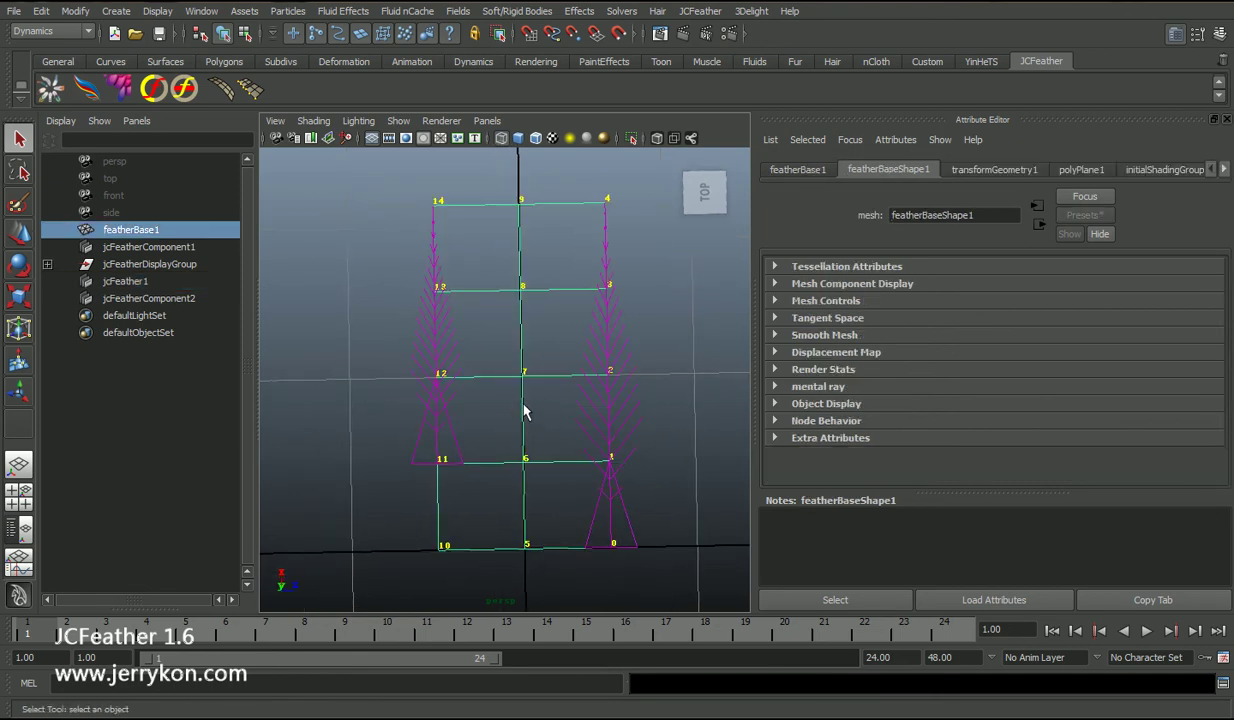
{"action": "scroll", "coordinate": [526, 407], "scroll_direction": "down", "scroll_amount": 1}
{"action": "right_click_drag", "start_coordinate": [555, 388], "coordinate": [522, 387]}
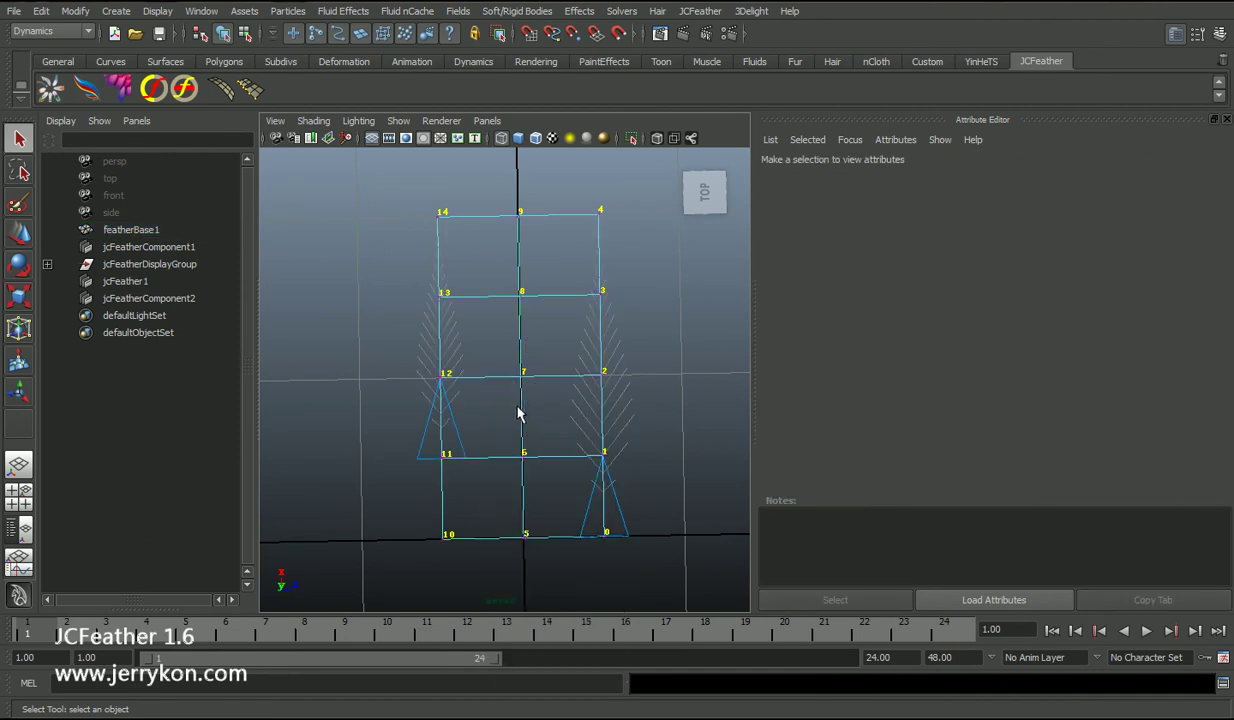
{"action": "scroll", "coordinate": [515, 413], "scroll_direction": "down", "scroll_amount": 1}
{"action": "left_click_drag", "start_coordinate": [495, 253], "coordinate": [537, 568]}
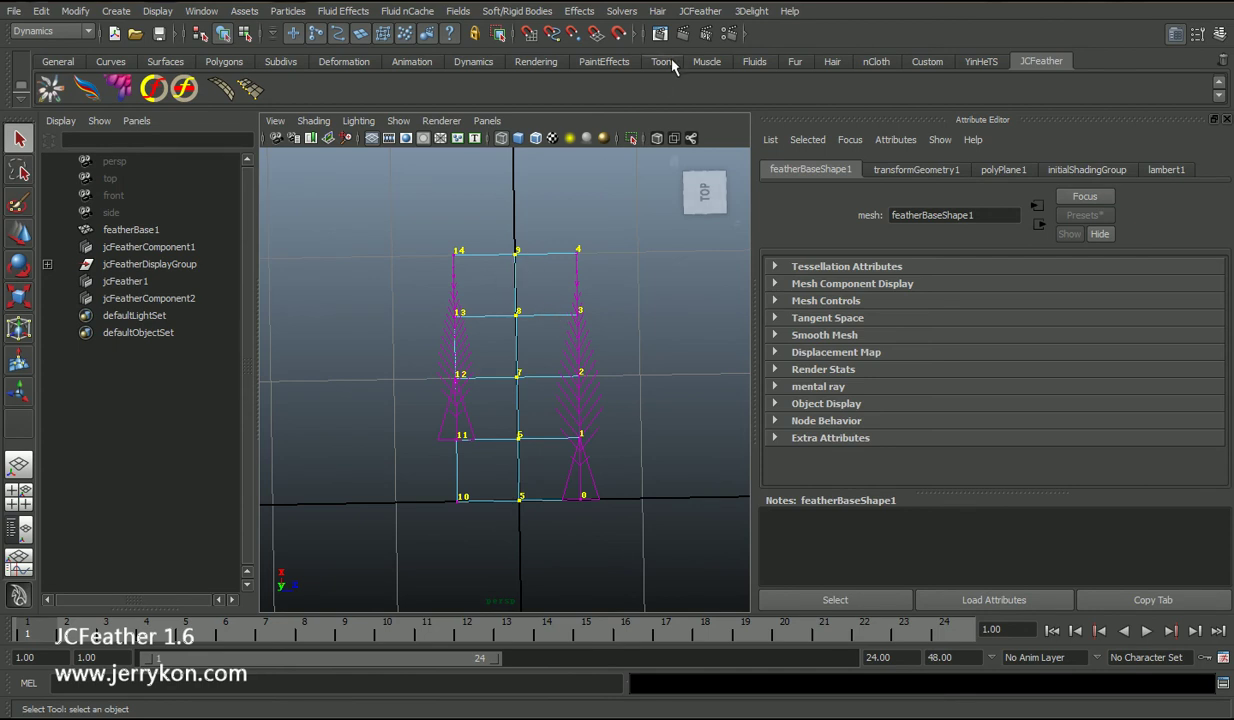
Step: Add the selected vertices 5 to 9 to the existing jcFeatherShape1
{"action": "left_click", "coordinate": [703, 11]}
{"action": "mouse_move", "coordinate": [760, 184]}
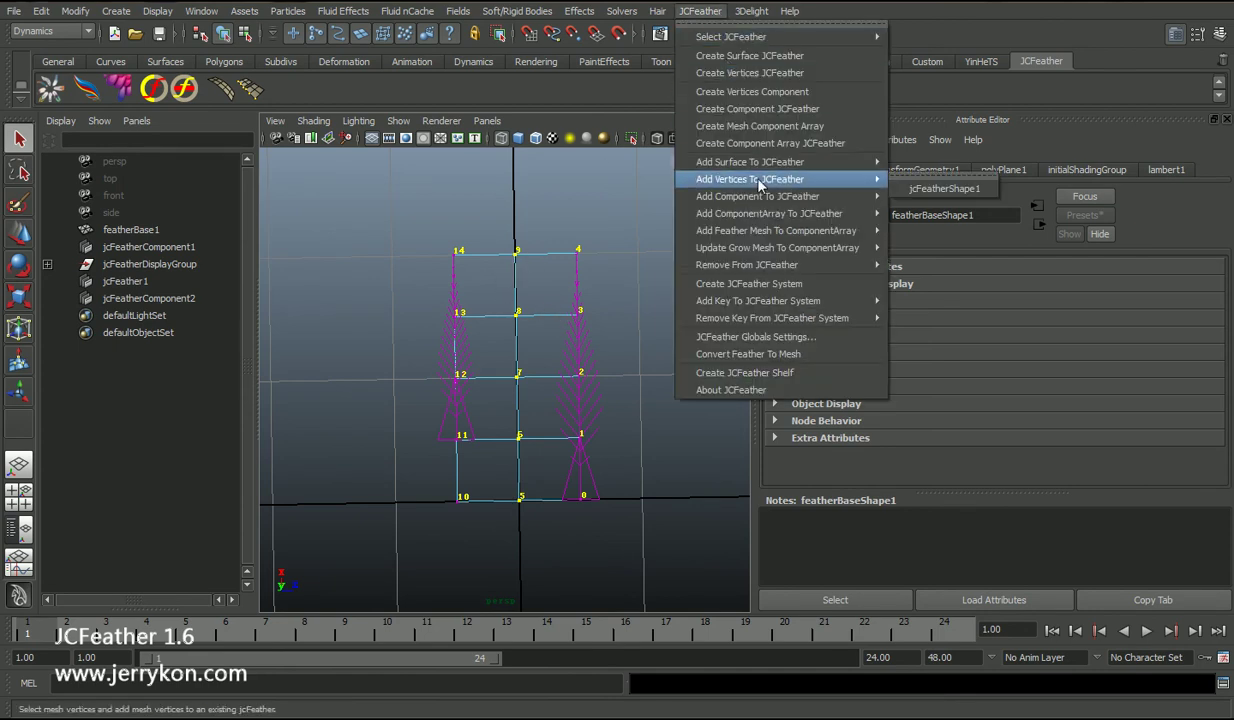
{"action": "left_click", "coordinate": [892, 180]}
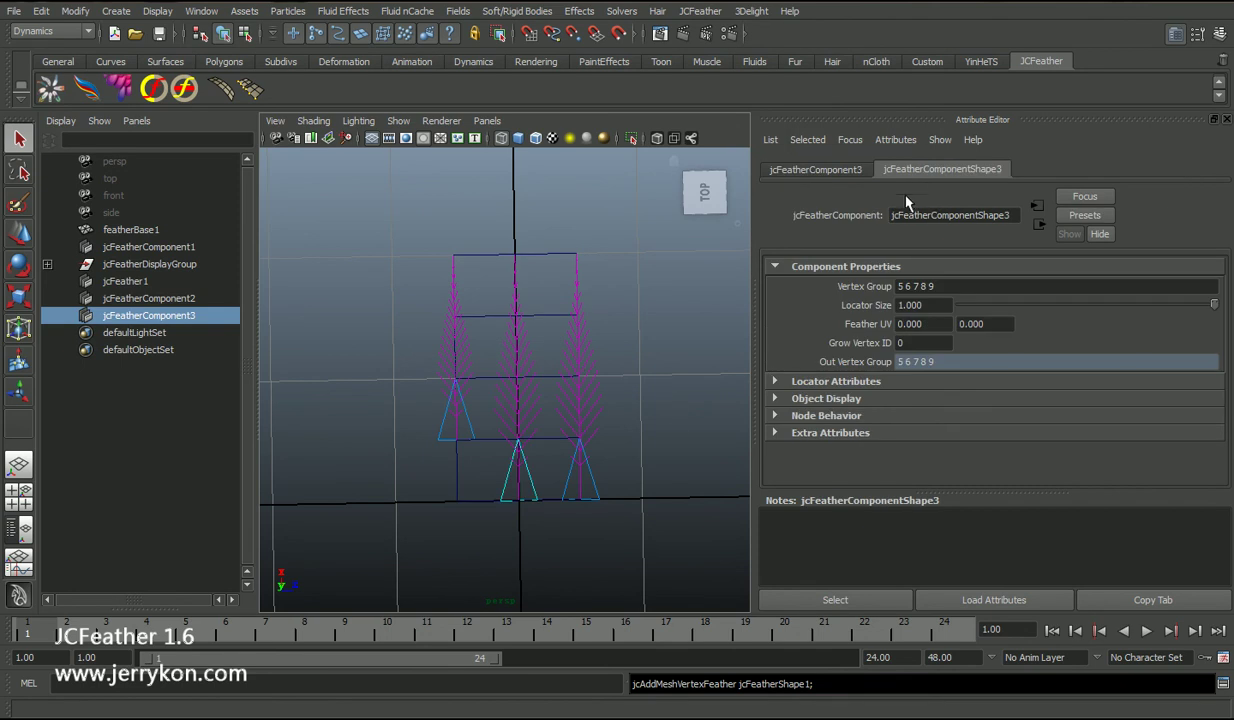
Step: Examine the three feathers and select the whole featherBase1 mesh
{"action": "scroll", "coordinate": [499, 421], "scroll_direction": "up", "scroll_amount": 4}
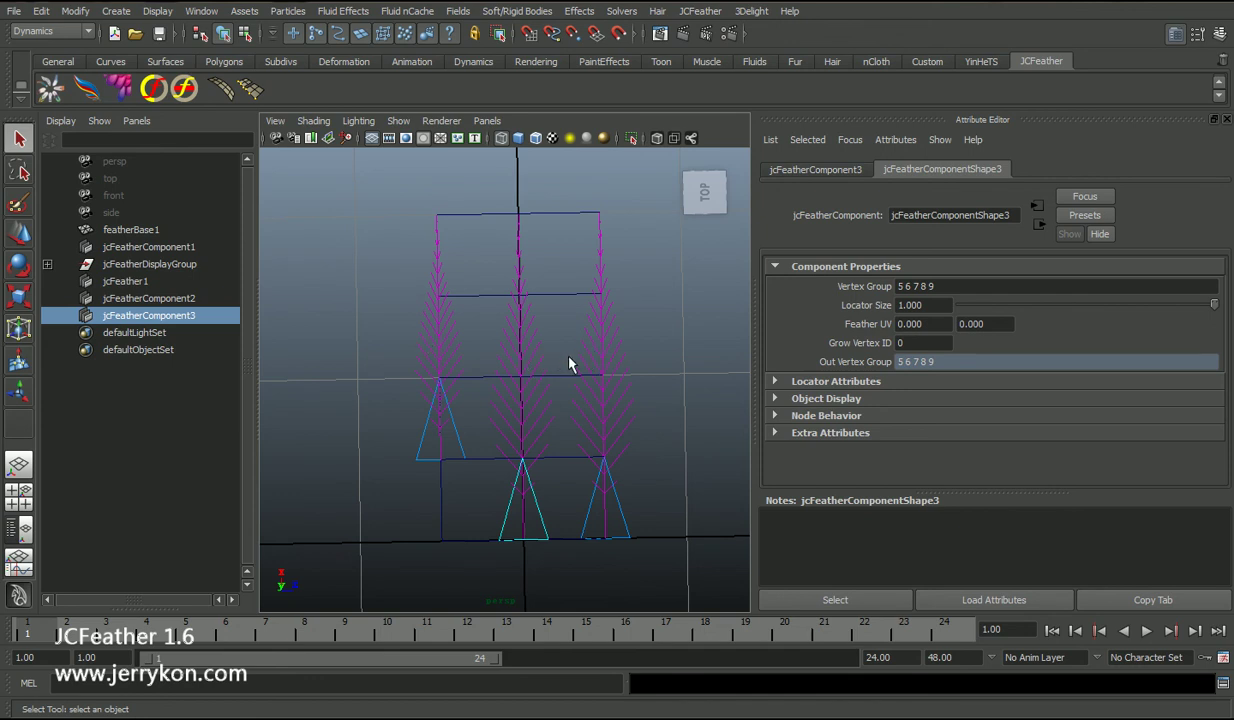
{"action": "left_click_drag", "start_coordinate": [591, 440], "coordinate": [457, 488], "text": "alt"}
{"action": "left_click", "coordinate": [461, 509]}
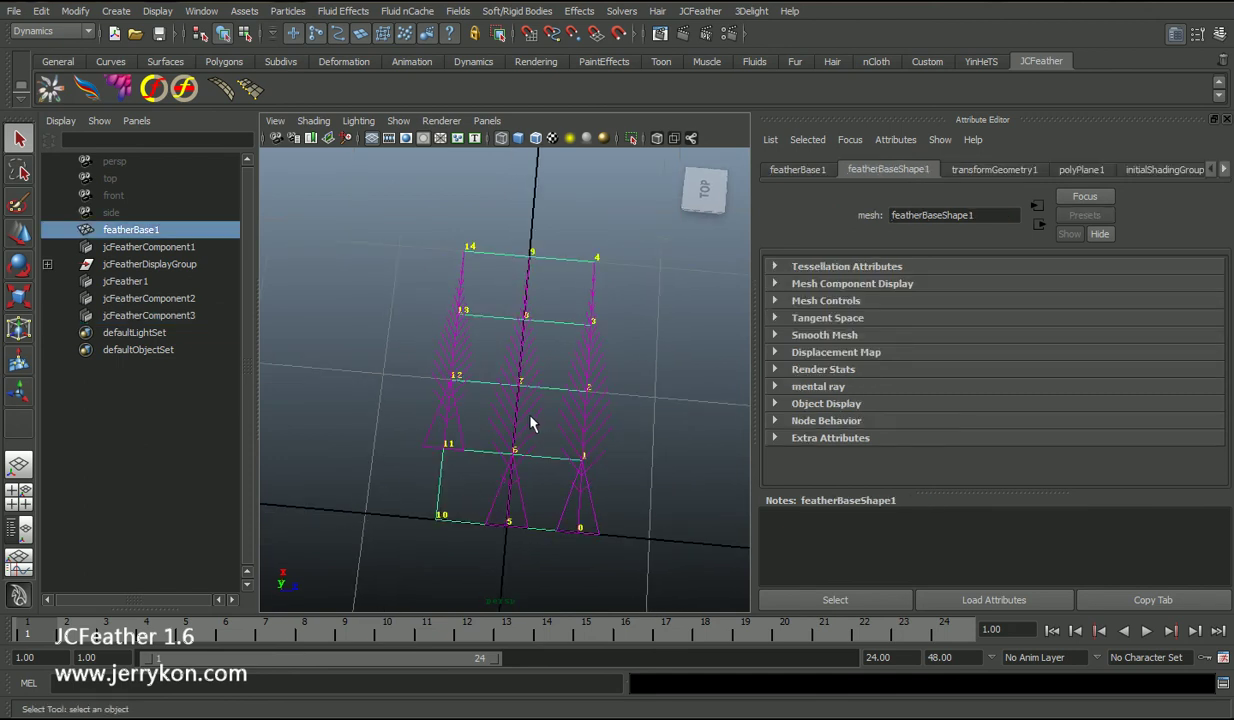
Step: Try moving the featherBase1 mesh to test how the feathers follow, and undo the move
{"action": "key", "text": "w"}
{"action": "left_click_drag", "start_coordinate": [541, 466], "coordinate": [508, 442], "text": "alt"}
{"action": "right_click_drag", "start_coordinate": [540, 452], "coordinate": [543, 488], "text": "alt"}
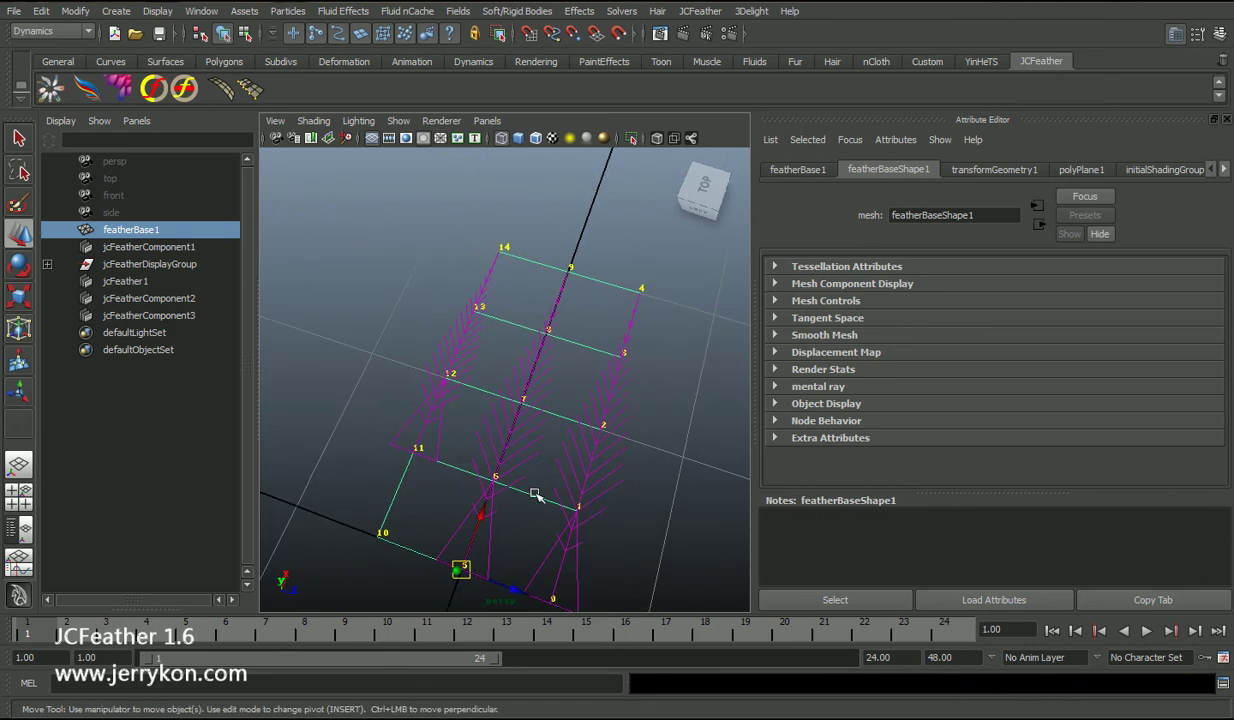
{"action": "left_click_drag", "start_coordinate": [462, 568], "coordinate": [530, 430]}
{"action": "key", "text": "ctrl+z"}
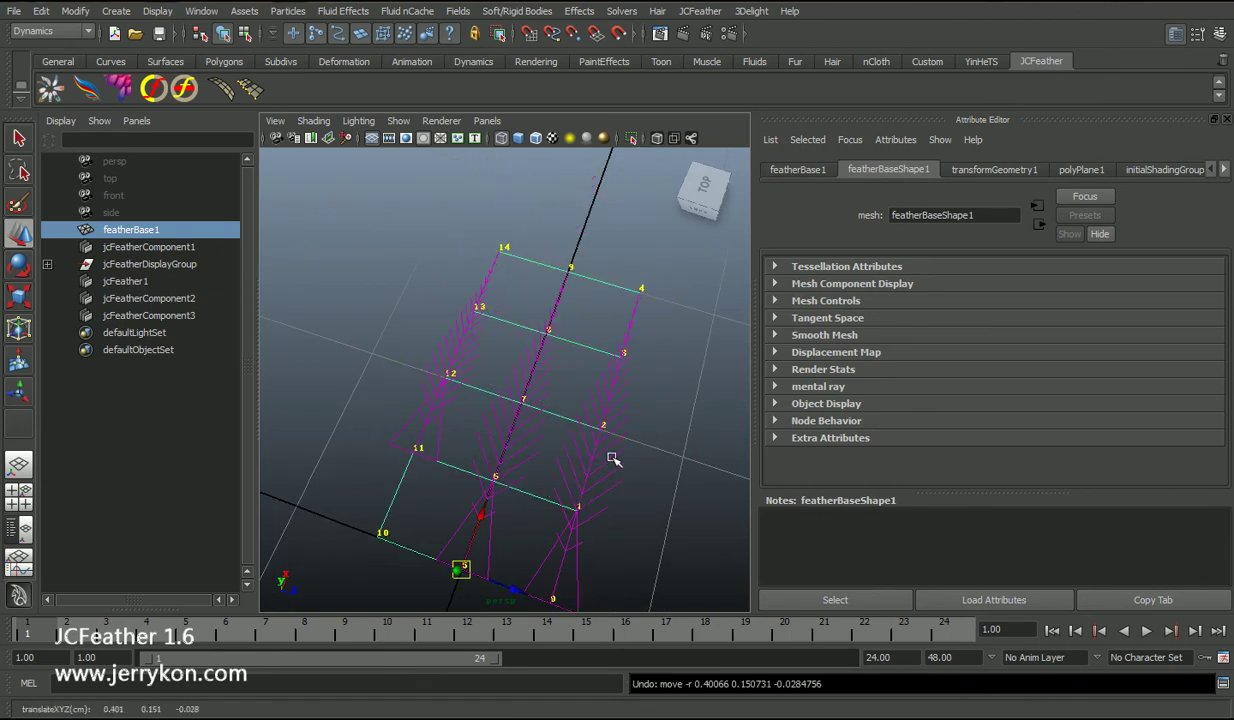
Step: Try scaling and rotating the featherBase1 mesh to test how the feathers follow, undoing the changes
{"action": "right_click_drag", "start_coordinate": [611, 461], "coordinate": [506, 427], "text": "alt"}
{"action": "key", "text": "r"}
{"action": "middle_click_drag", "start_coordinate": [320, 402], "coordinate": [463, 412]}
{"action": "key", "text": "ctrl+z"}
{"action": "key", "text": "e"}
{"action": "left_click_drag", "start_coordinate": [498, 485], "coordinate": [565, 449]}
{"action": "key", "text": "w"}
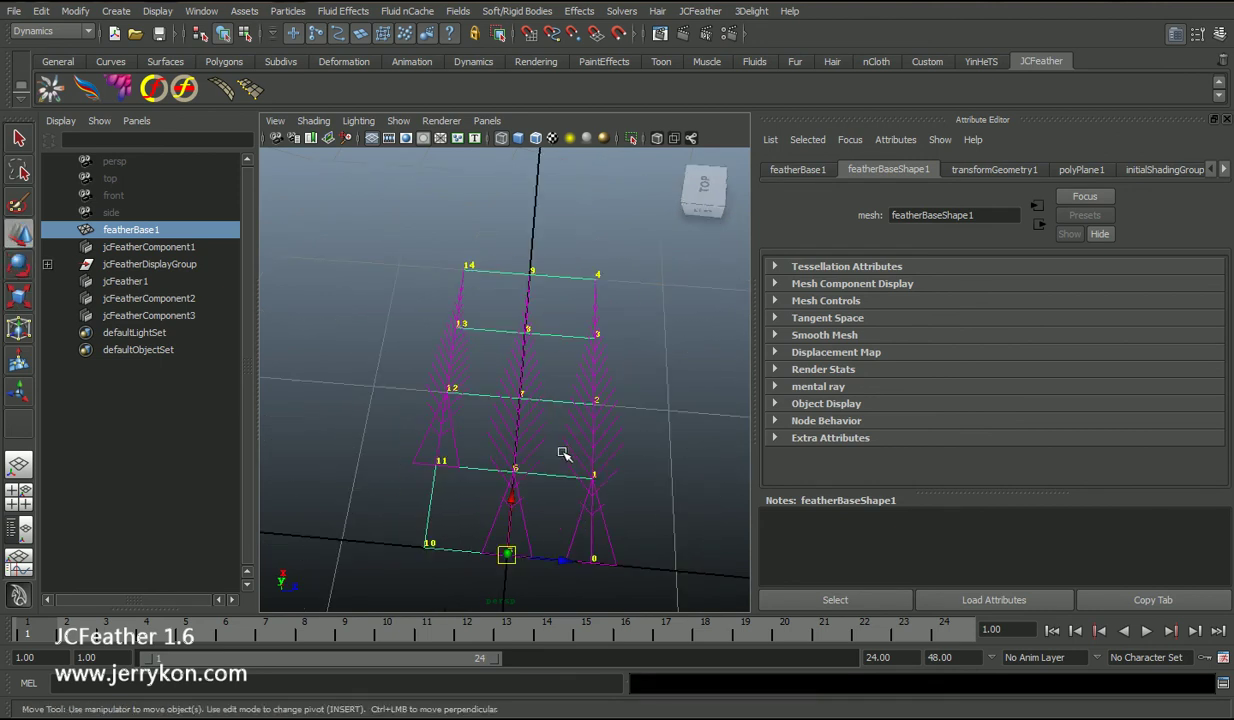
Step: Duplicate the featherBase1 mesh
{"action": "right_click_drag", "start_coordinate": [487, 421], "coordinate": [545, 400], "text": "alt"}
{"action": "key", "text": "q"}
{"action": "left_click_drag", "start_coordinate": [545, 400], "coordinate": [524, 416], "text": "alt"}
{"action": "right_click_drag", "start_coordinate": [626, 443], "coordinate": [477, 374], "text": "alt"}
{"action": "left_click_drag", "start_coordinate": [519, 368], "coordinate": [490, 366], "text": "alt"}
{"action": "right_click_drag", "start_coordinate": [490, 366], "coordinate": [516, 401], "text": "alt"}
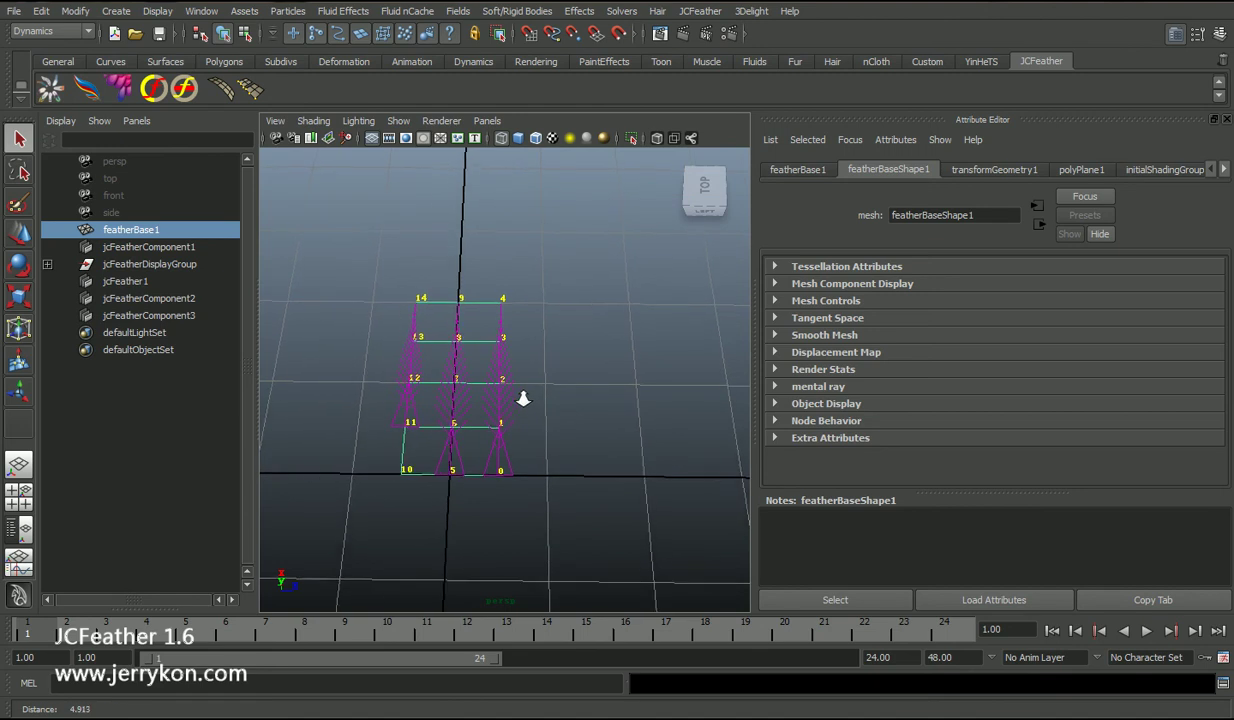
{"action": "key", "text": "ctrl+d"}
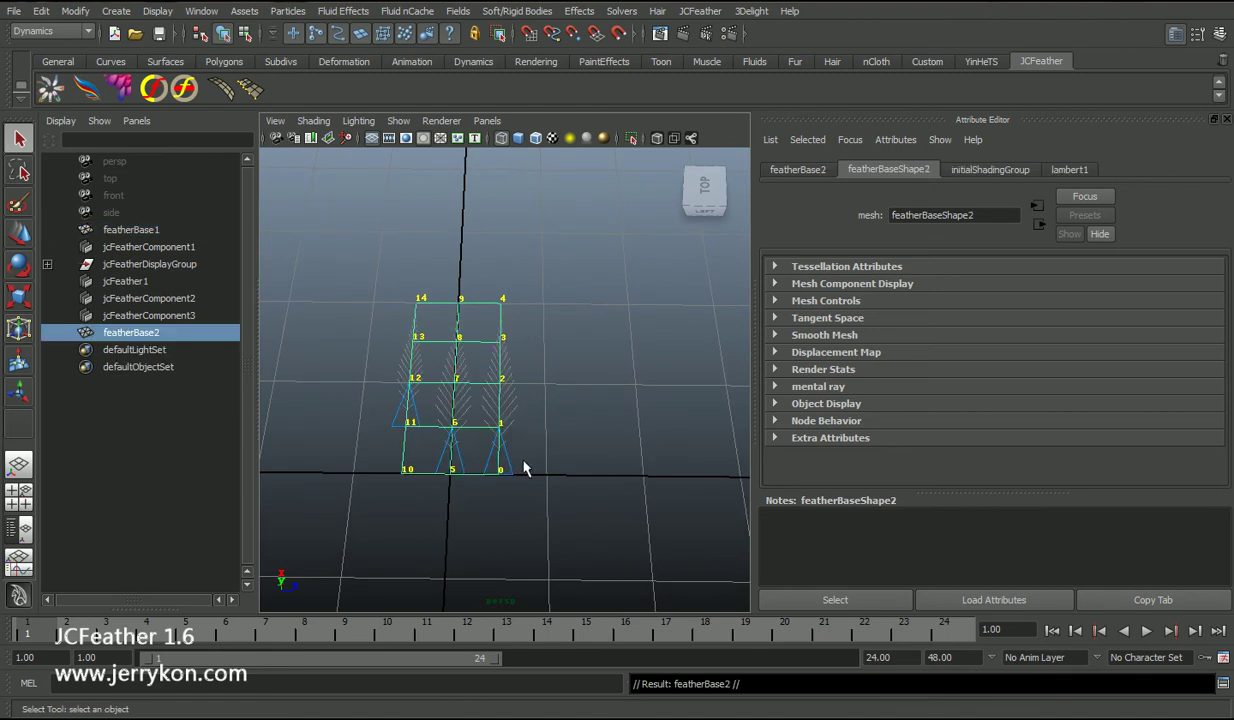
Step: Move the duplicated mesh along its Z axis, clear of the original template
{"action": "key", "text": "w"}
{"action": "left_click_drag", "start_coordinate": [503, 461], "coordinate": [682, 448], "text": "alt"}
{"action": "middle_click_drag", "start_coordinate": [508, 420], "coordinate": [446, 412], "text": "alt"}
{"action": "right_click_drag", "start_coordinate": [446, 412], "coordinate": [660, 448], "text": "alt"}
{"action": "key", "text": "q"}
{"action": "middle_click_drag", "start_coordinate": [550, 413], "coordinate": [500, 426], "text": "alt"}
{"action": "right_click_drag", "start_coordinate": [500, 426], "coordinate": [541, 403], "text": "alt"}
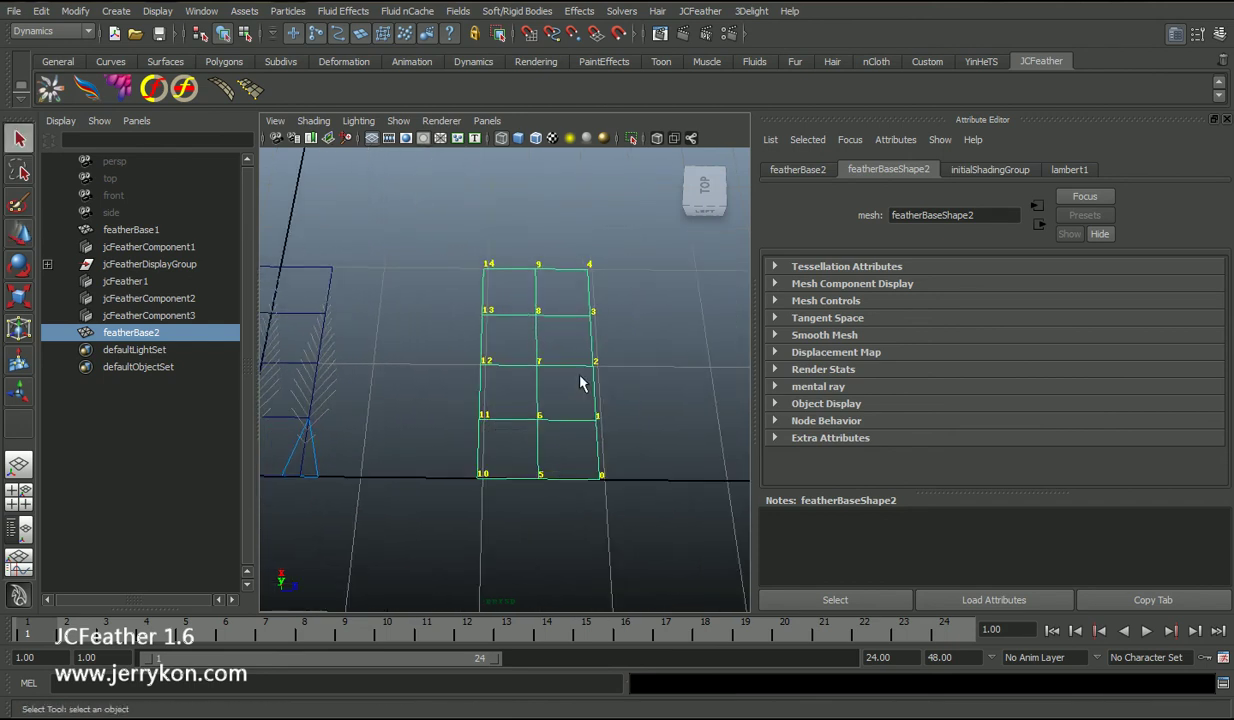
Step: Detach the JCFeather command list as a floating window and place it beside the duplicated mesh
{"action": "left_click", "coordinate": [704, 11]}
{"action": "left_click", "coordinate": [720, 24]}
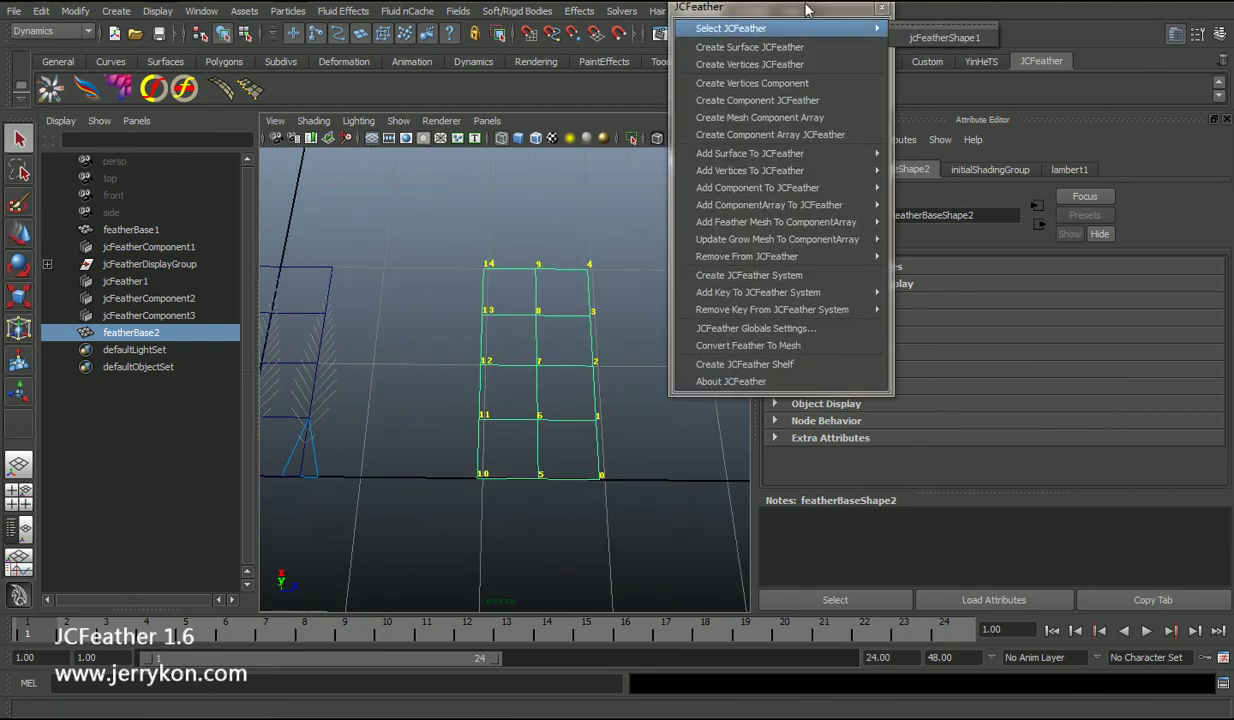
{"action": "left_click_drag", "start_coordinate": [840, 8], "coordinate": [883, 177]}
Step: Create a vertices component from the vertex column 0 to 4 on the featherBase2 mesh
{"action": "right_click_drag", "start_coordinate": [602, 361], "coordinate": [552, 394], "text": "alt"}
{"action": "middle_click_drag", "start_coordinate": [562, 379], "coordinate": [459, 396], "text": "alt"}
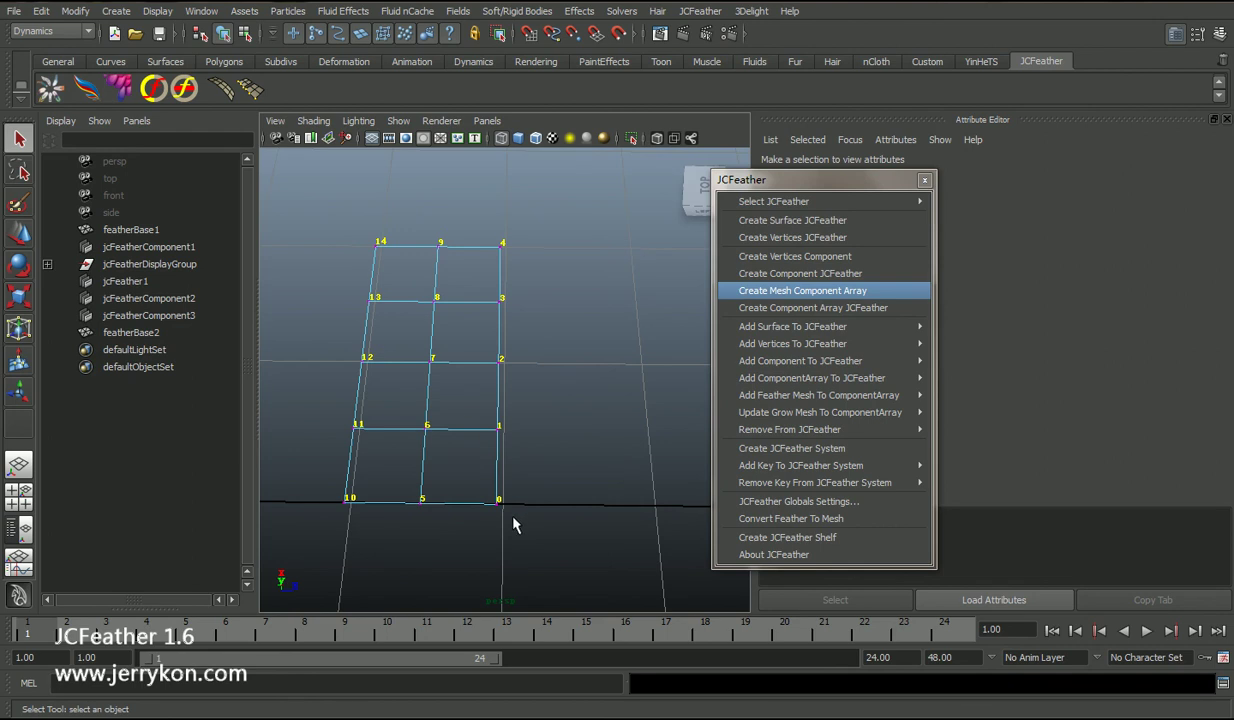
{"action": "left_click_drag", "start_coordinate": [518, 513], "coordinate": [474, 229]}
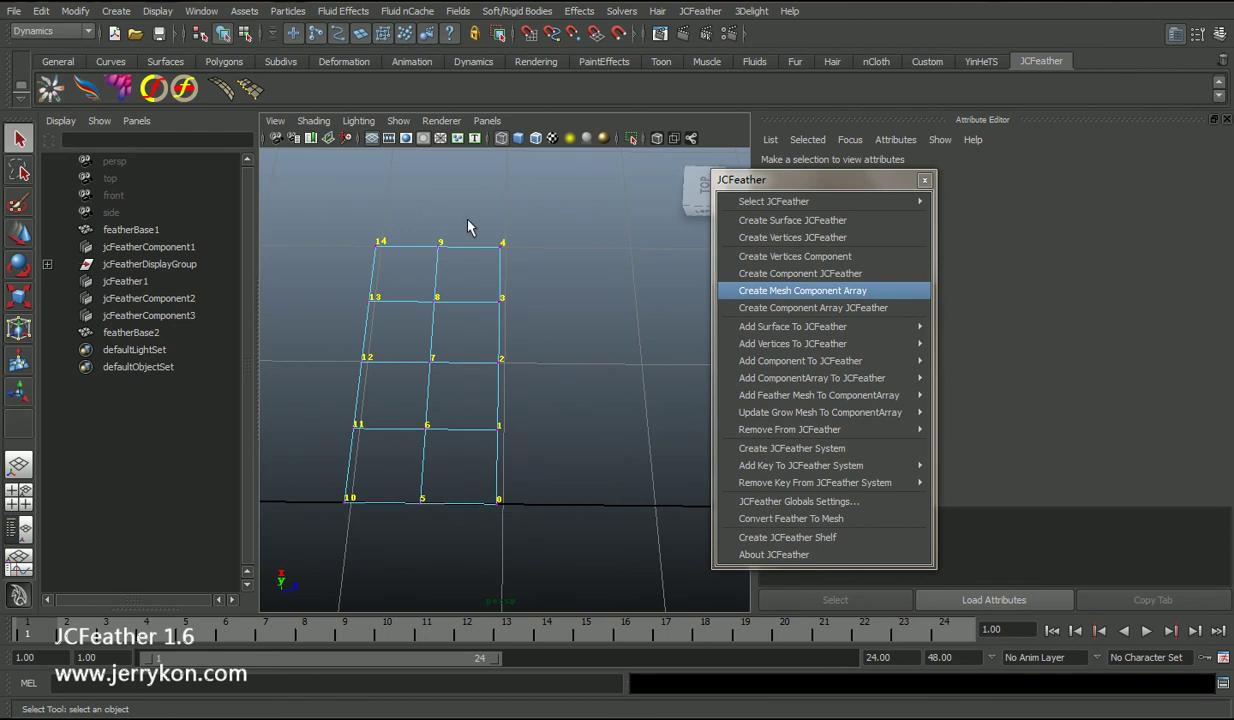
{"action": "left_click", "coordinate": [821, 263]}
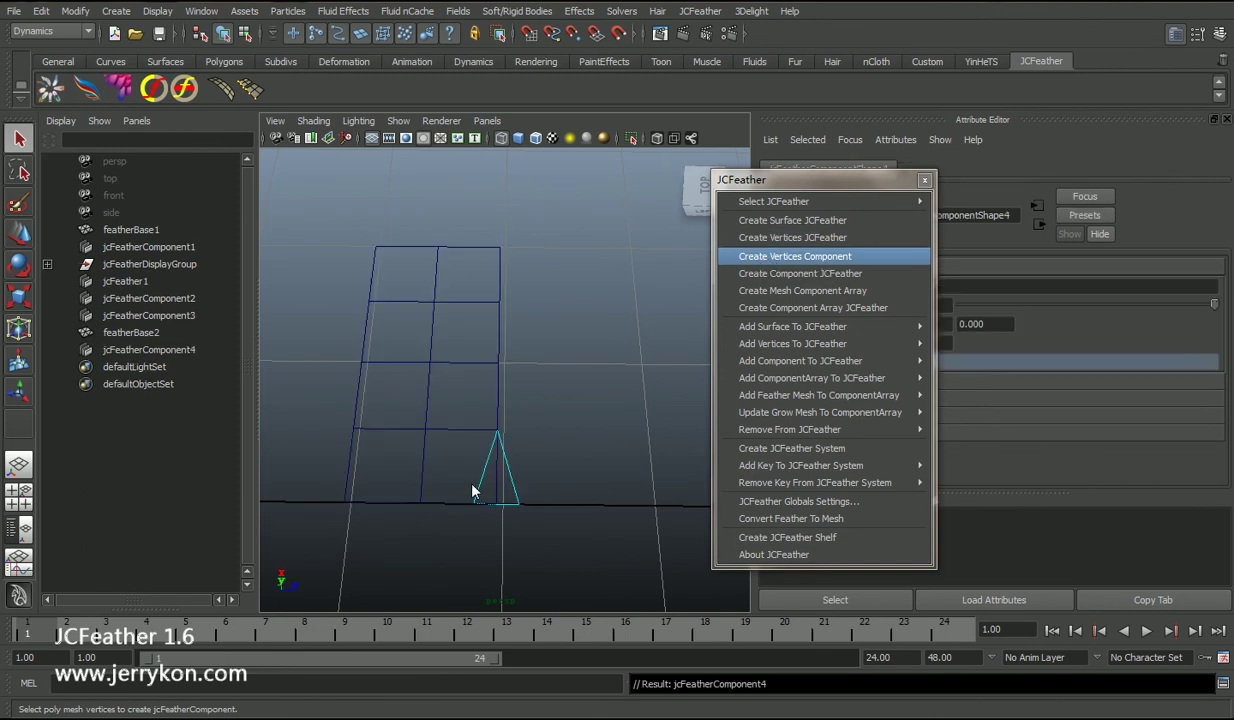
Step: Add the new vertices component on featherBase2 to the existing jcFeatherShape1
{"action": "mouse_move", "coordinate": [508, 470]}
{"action": "left_mouse_down", "text": "alt"}
{"action": "mouse_move", "coordinate": [488, 468]}
{"action": "mouse_move", "coordinate": [534, 472]}
{"action": "mouse_move", "coordinate": [535, 488]}
{"action": "mouse_move", "coordinate": [509, 458]}
{"action": "mouse_move", "coordinate": [504, 476]}
{"action": "mouse_move", "coordinate": [527, 478]}
{"action": "left_mouse_up", "text": "alt"}
{"action": "key", "text": "w"}
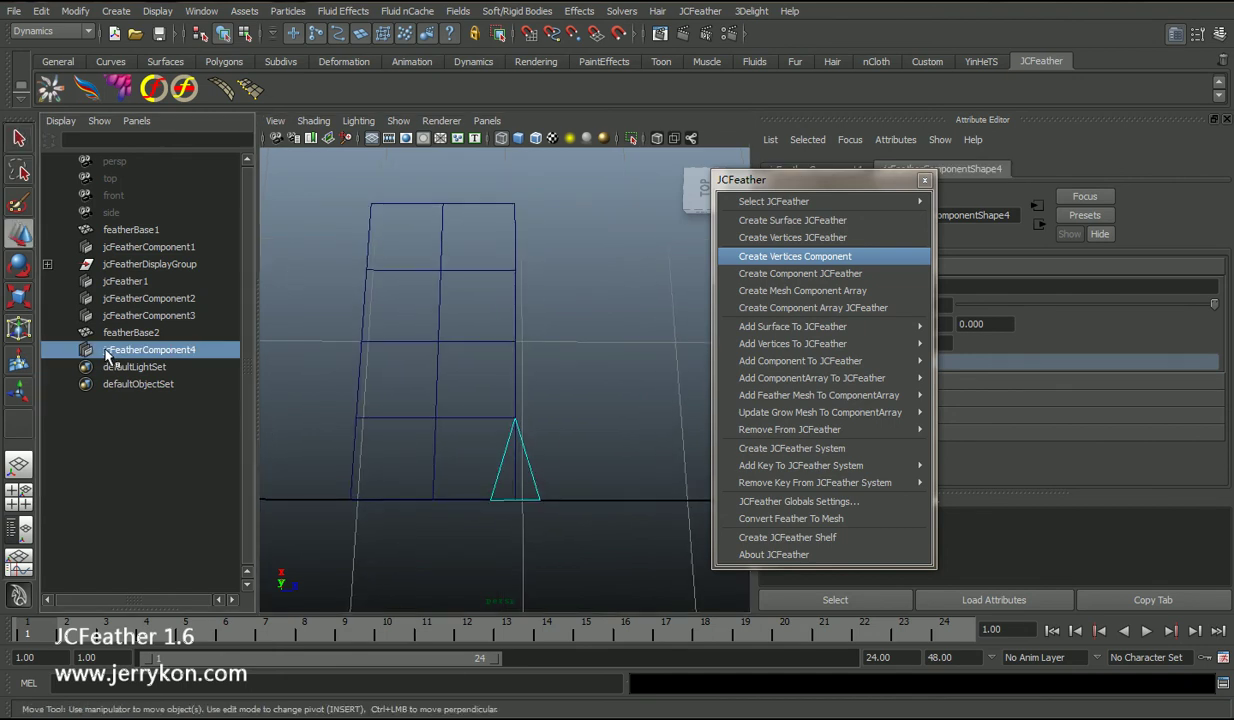
{"action": "scroll", "coordinate": [578, 496], "scroll_direction": "down", "scroll_amount": 1}
{"action": "scroll", "coordinate": [560, 421], "scroll_direction": "down", "scroll_amount": 2}
{"action": "mouse_move", "coordinate": [751, 367]}
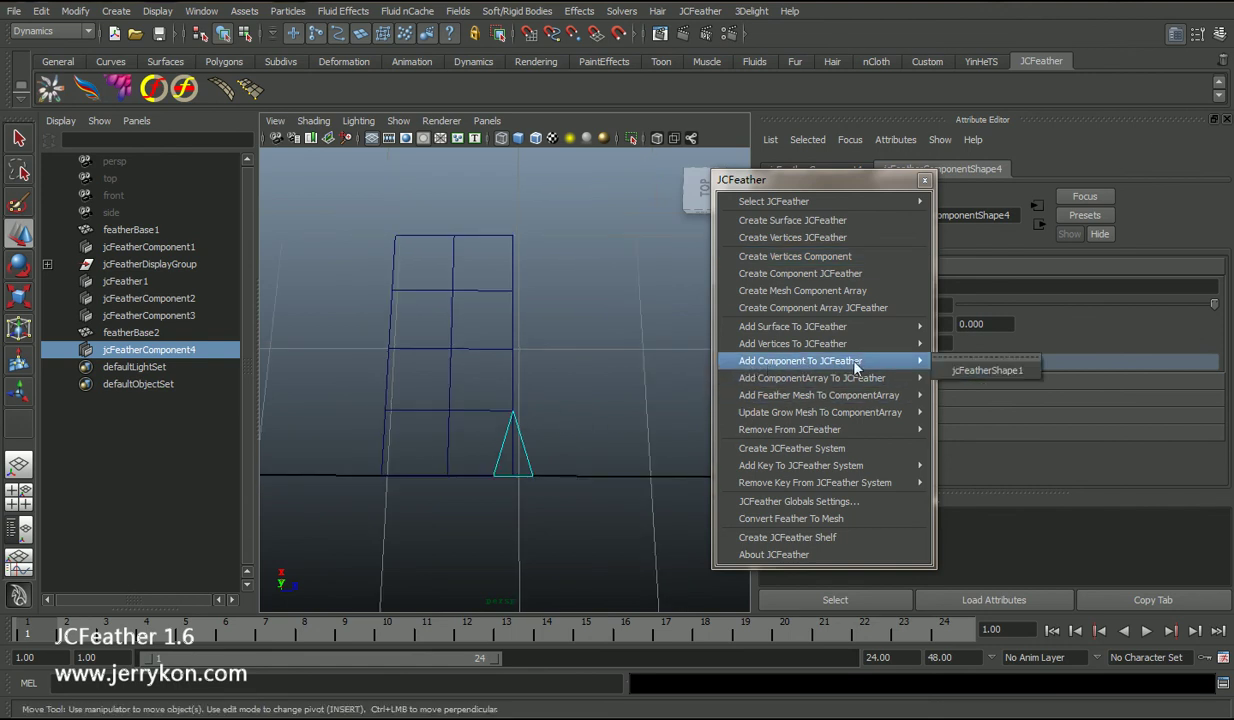
{"action": "left_click", "coordinate": [970, 375]}
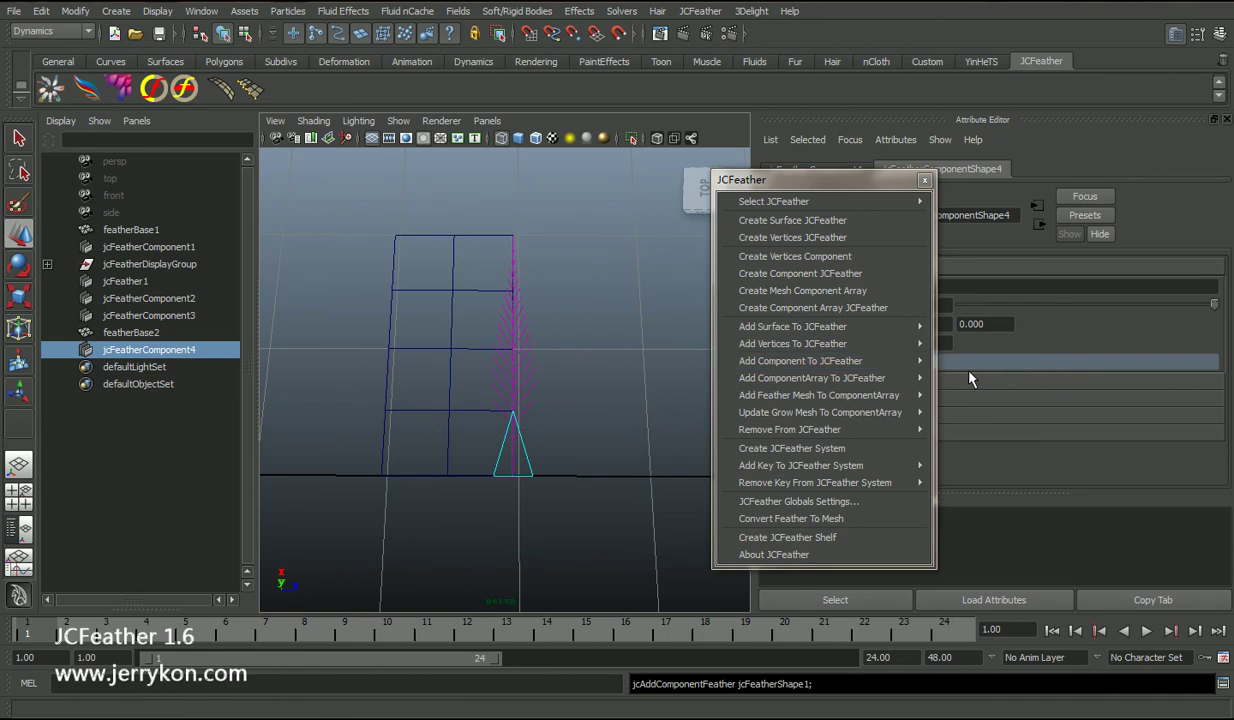
Step: Select jcFeather1 through its feather on featherBase2 and examine its feathers across both template meshes
{"action": "right_click_drag", "start_coordinate": [505, 370], "coordinate": [368, 361], "text": "alt"}
{"action": "middle_click_drag", "start_coordinate": [368, 361], "coordinate": [438, 369], "text": "alt"}
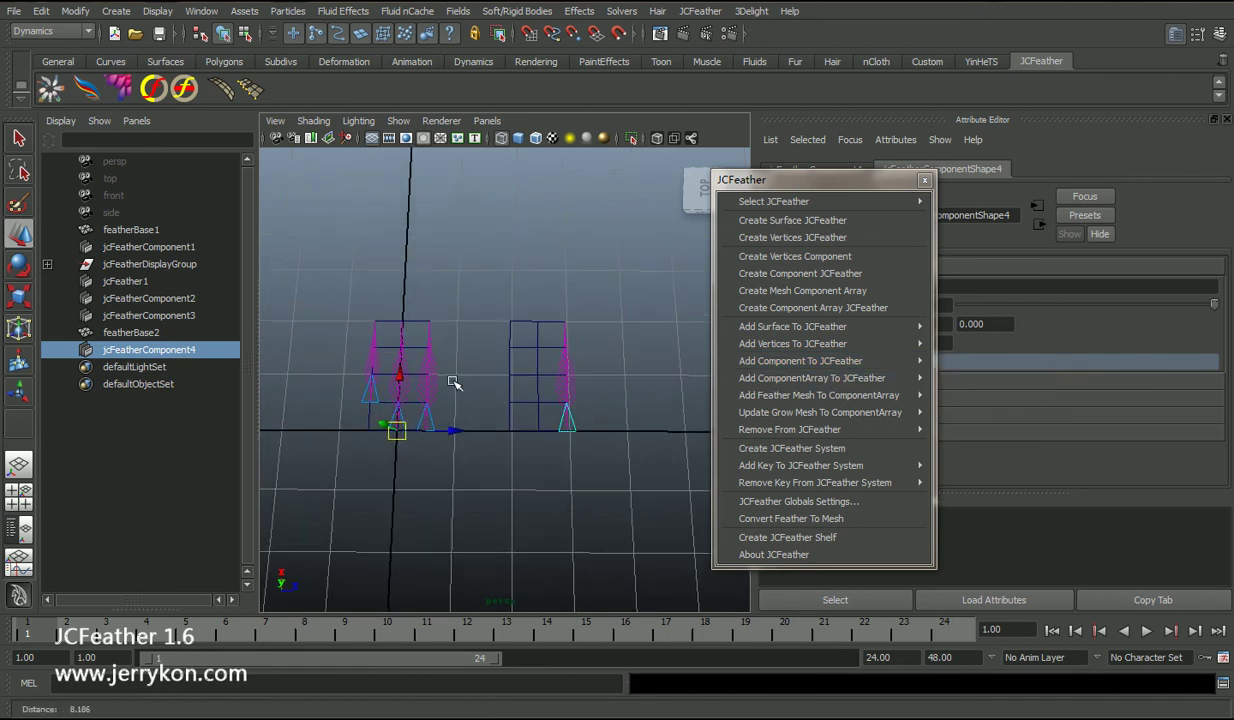
{"action": "right_click_drag", "start_coordinate": [438, 369], "coordinate": [520, 379], "text": "alt"}
{"action": "key", "text": "q"}
{"action": "left_click", "coordinate": [590, 395]}
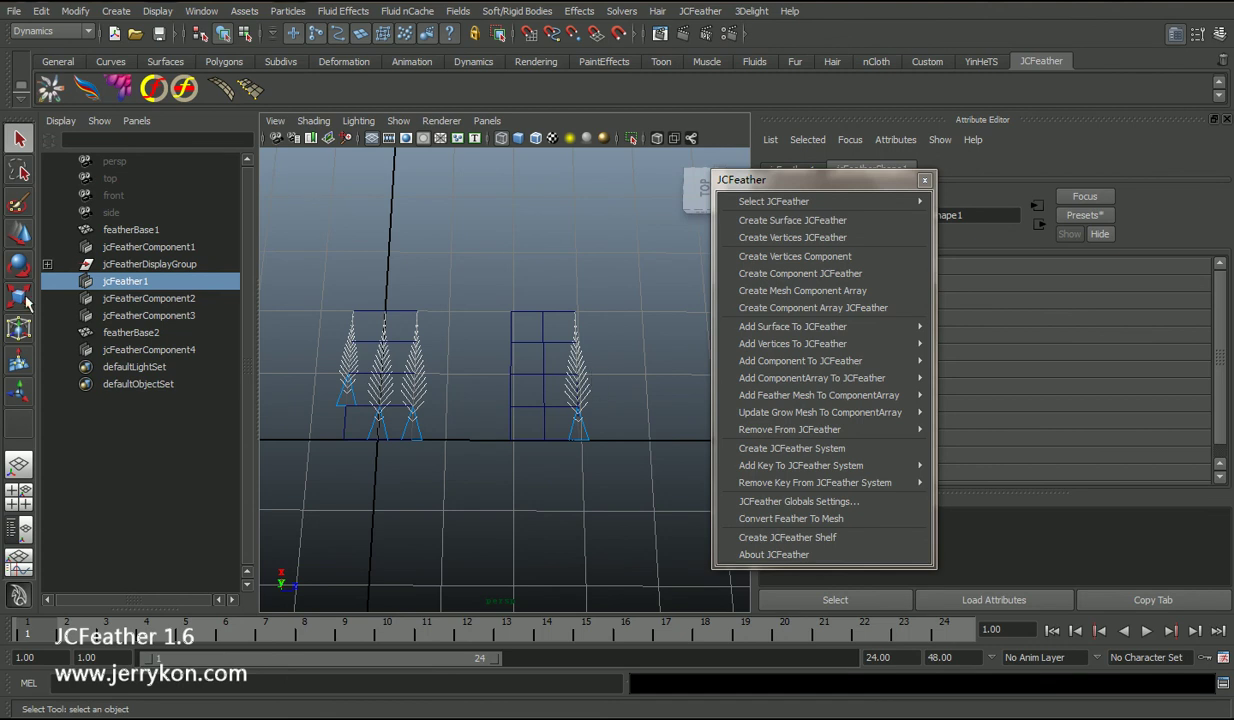
{"action": "scroll", "coordinate": [540, 400], "scroll_direction": "up", "scroll_amount": 1}
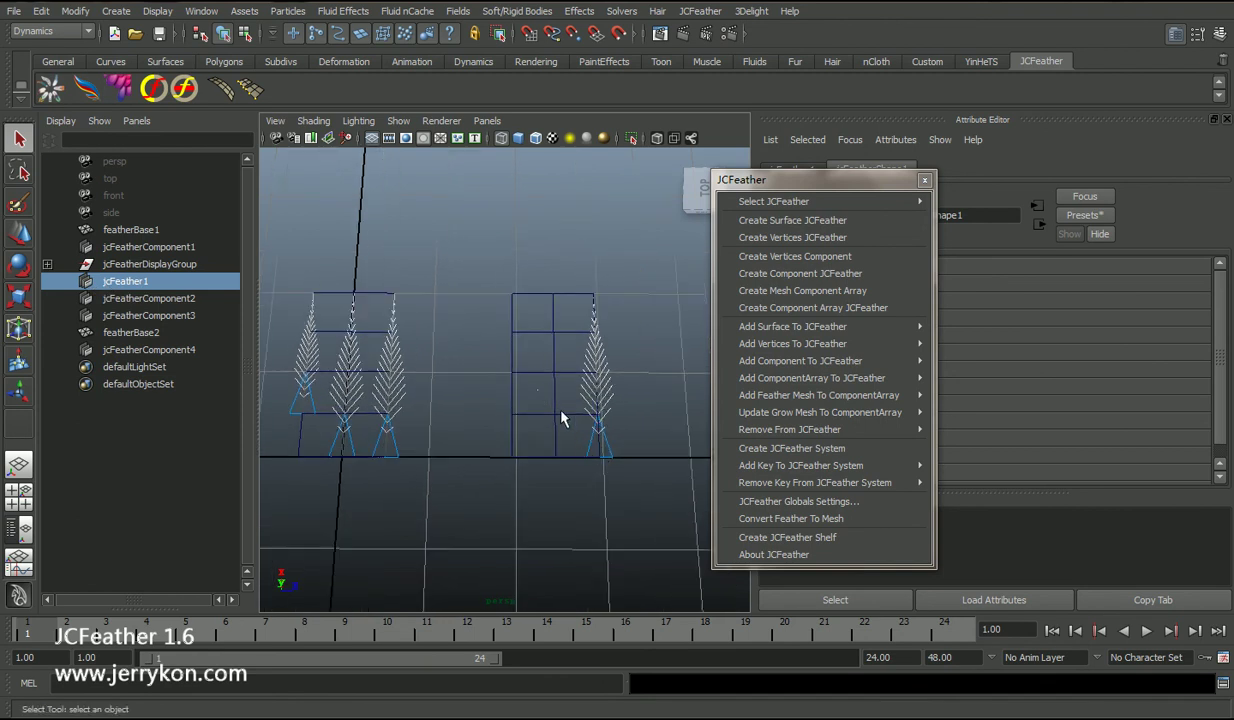
Step: Close the Attribute Editor and create a vertices component from vertex column 10 to 14 on featherBase2
{"action": "left_click", "coordinate": [555, 419]}
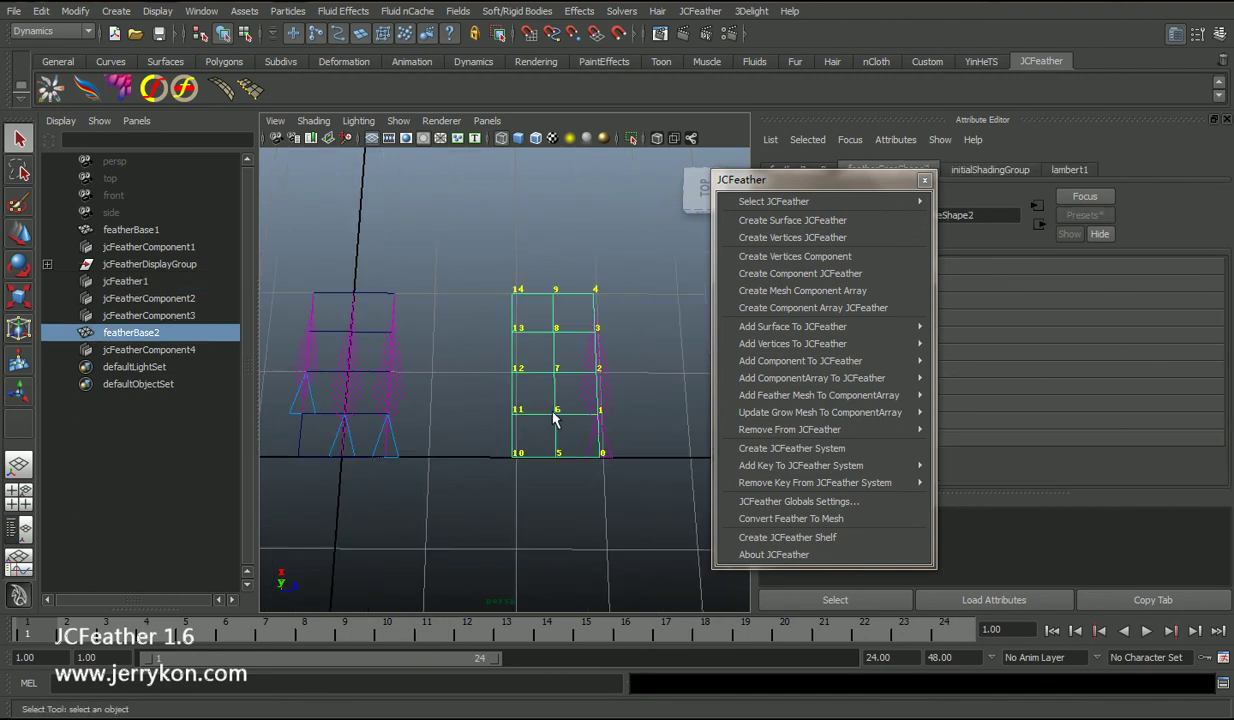
{"action": "right_click_drag", "start_coordinate": [553, 394], "coordinate": [489, 398]}
{"action": "left_click_drag", "start_coordinate": [489, 266], "coordinate": [527, 483]}
{"action": "right_click_drag", "start_coordinate": [461, 431], "coordinate": [492, 454], "text": "alt"}
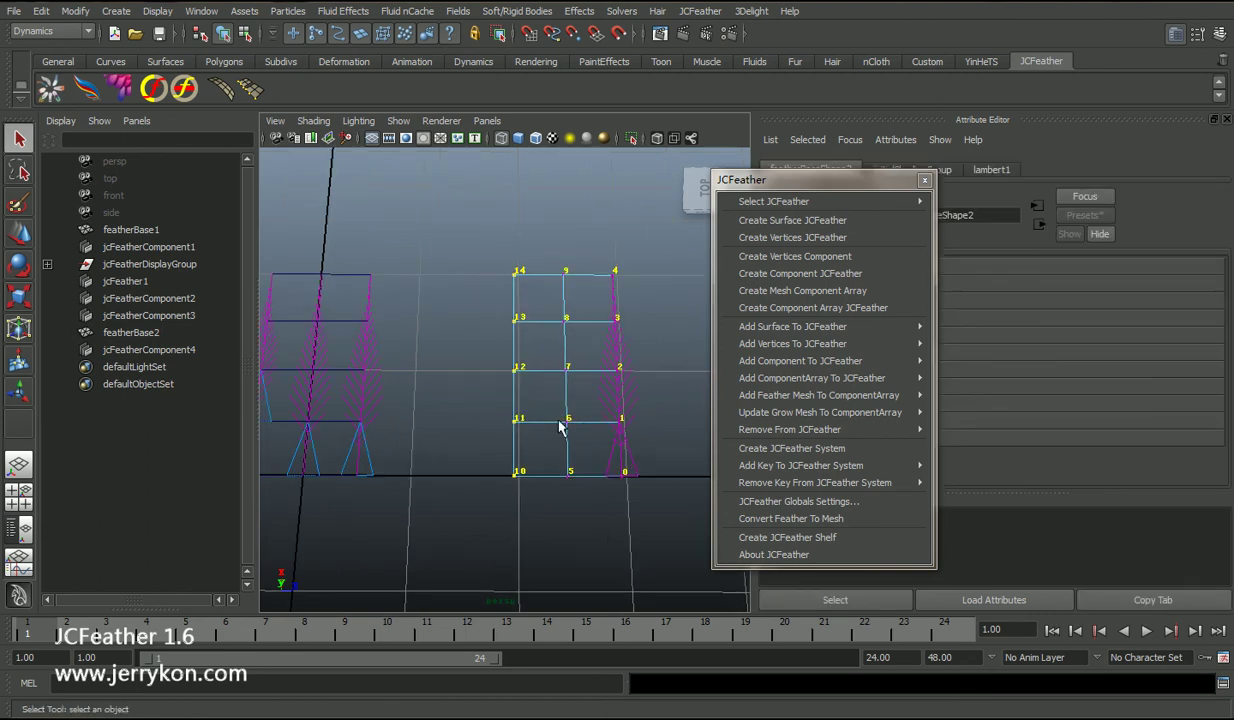
{"action": "left_click", "coordinate": [1228, 119]}
{"action": "right_click_drag", "start_coordinate": [545, 441], "coordinate": [383, 385], "text": "alt"}
{"action": "middle_click_drag", "start_coordinate": [530, 380], "coordinate": [273, 376], "text": "alt"}
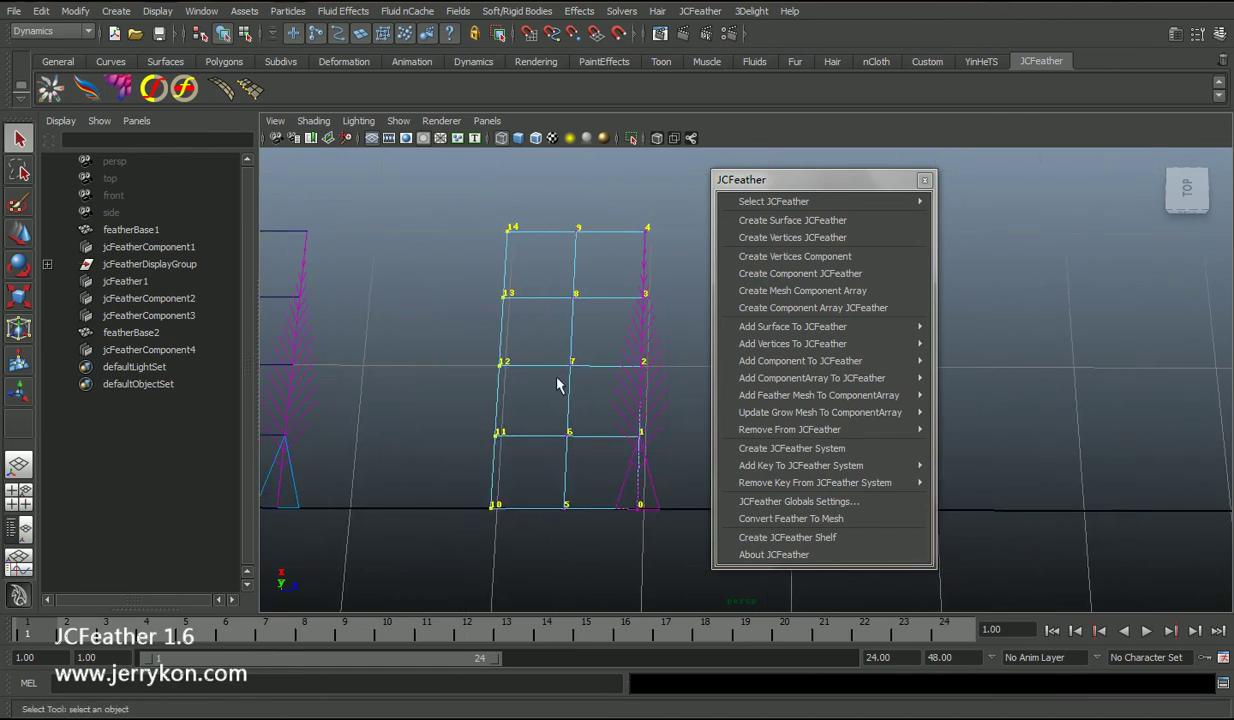
{"action": "left_click", "coordinate": [797, 258]}
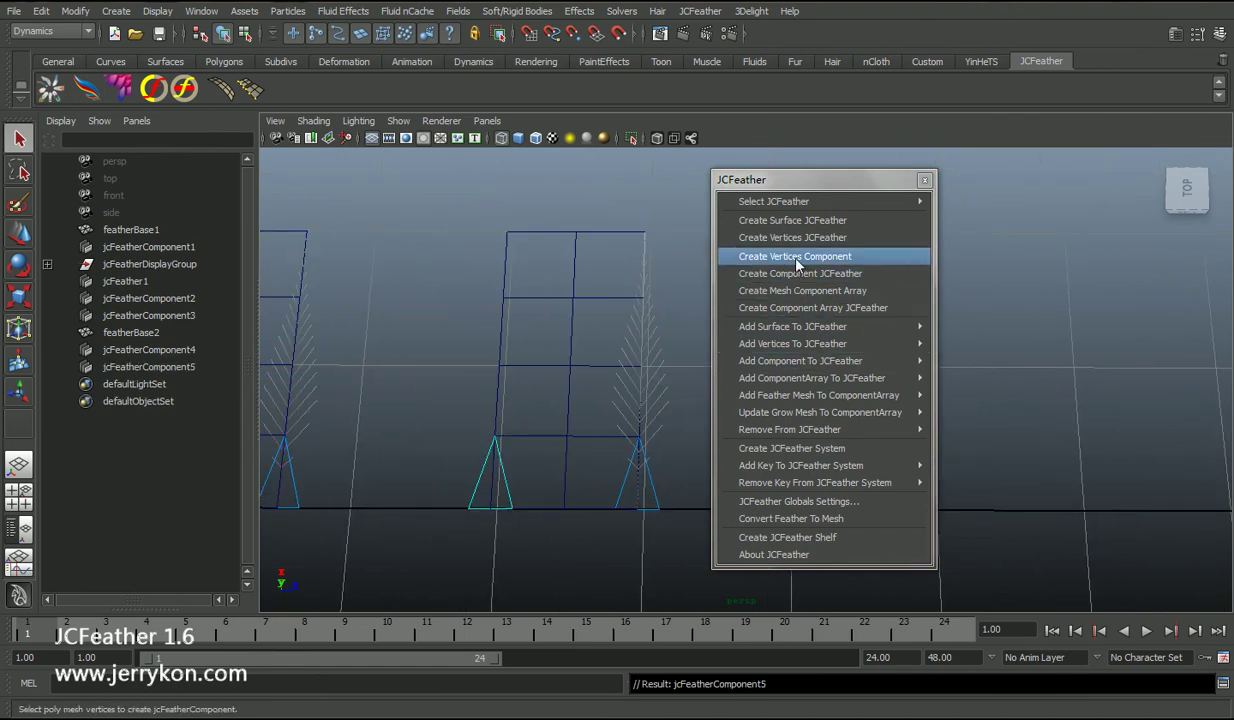
Step: Create a separate component JCFeather from the new component on featherBase2's vertex column 10 to 14
{"action": "left_click_drag", "start_coordinate": [551, 427], "coordinate": [509, 413], "text": "alt"}
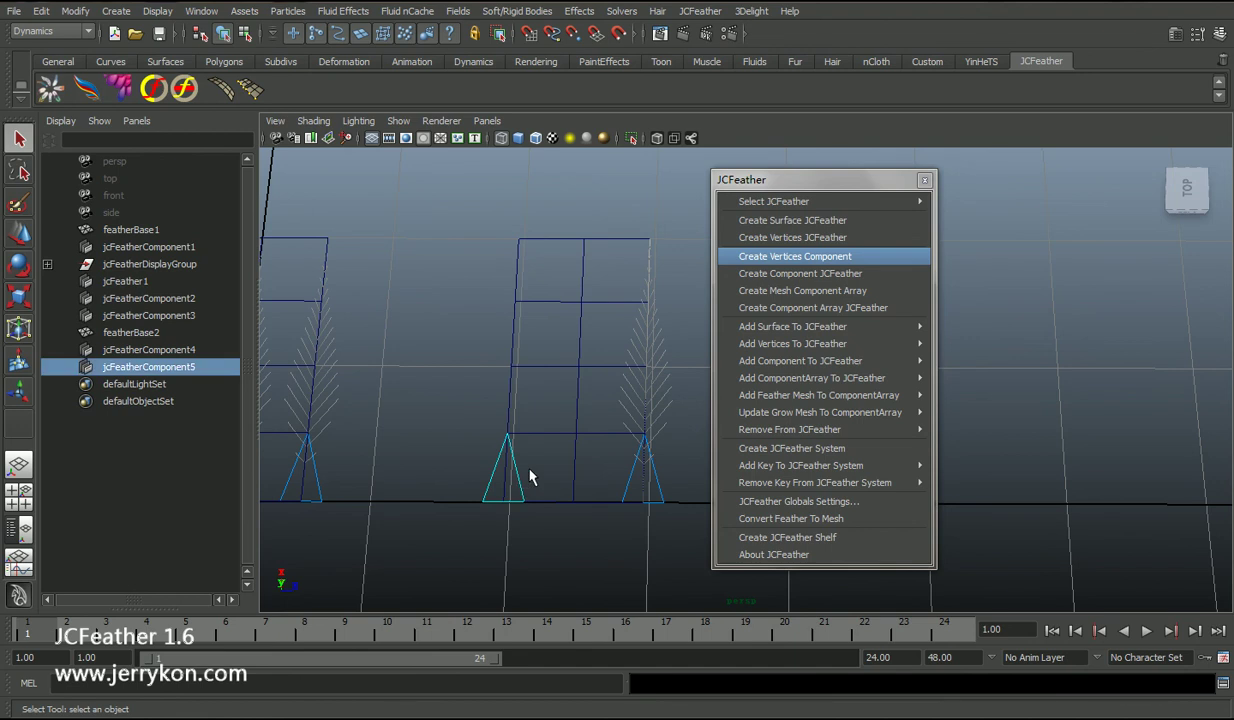
{"action": "left_click", "coordinate": [747, 275]}
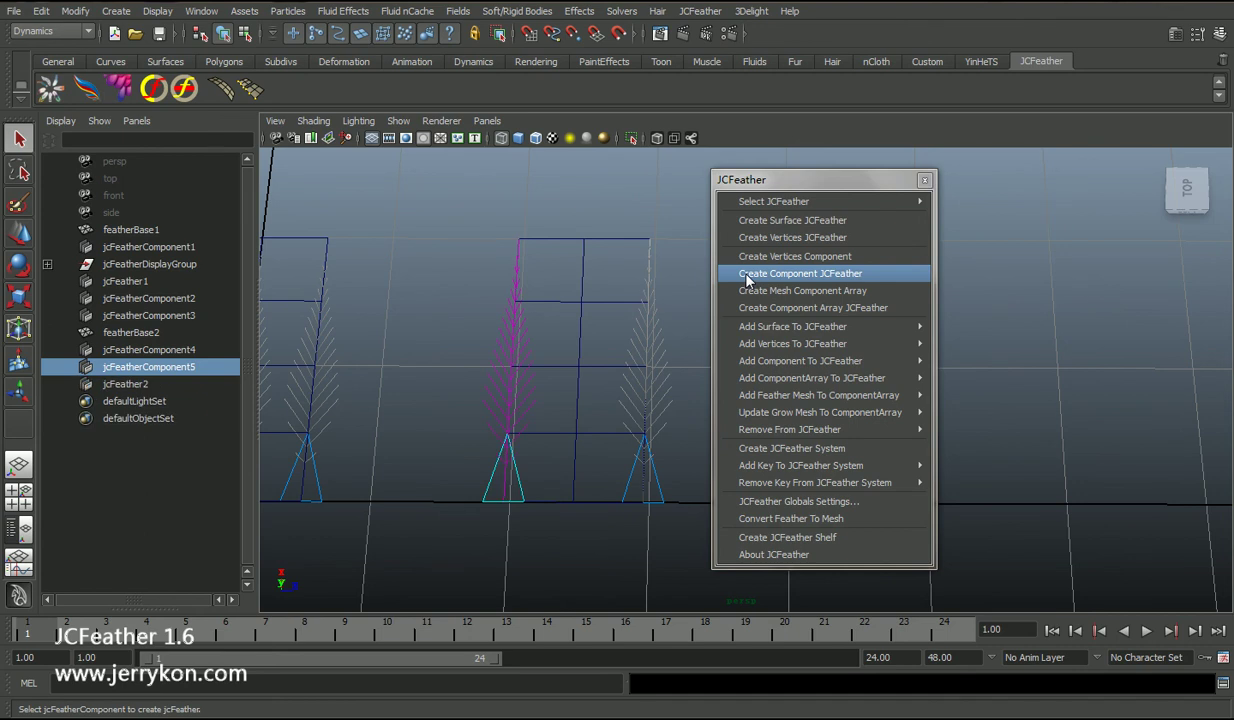
{"action": "right_click_drag", "start_coordinate": [502, 461], "coordinate": [523, 506], "text": "alt"}
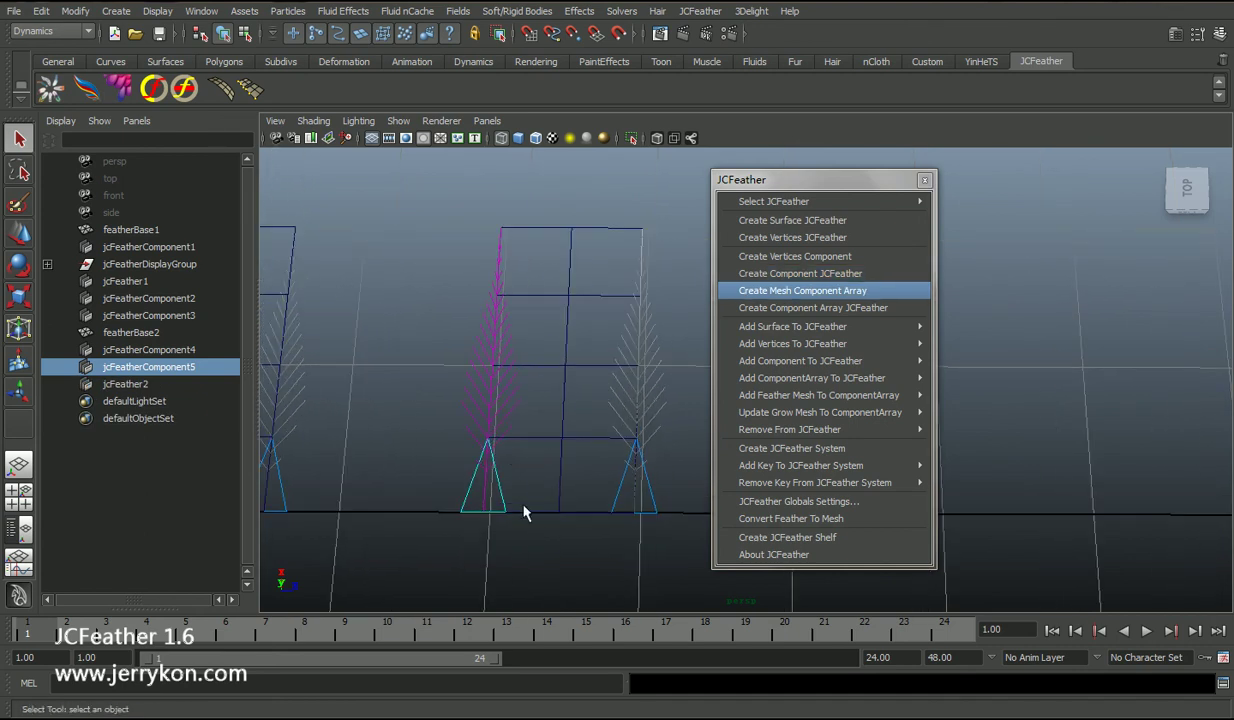
{"action": "middle_click_drag", "start_coordinate": [531, 493], "coordinate": [518, 489], "text": "alt"}
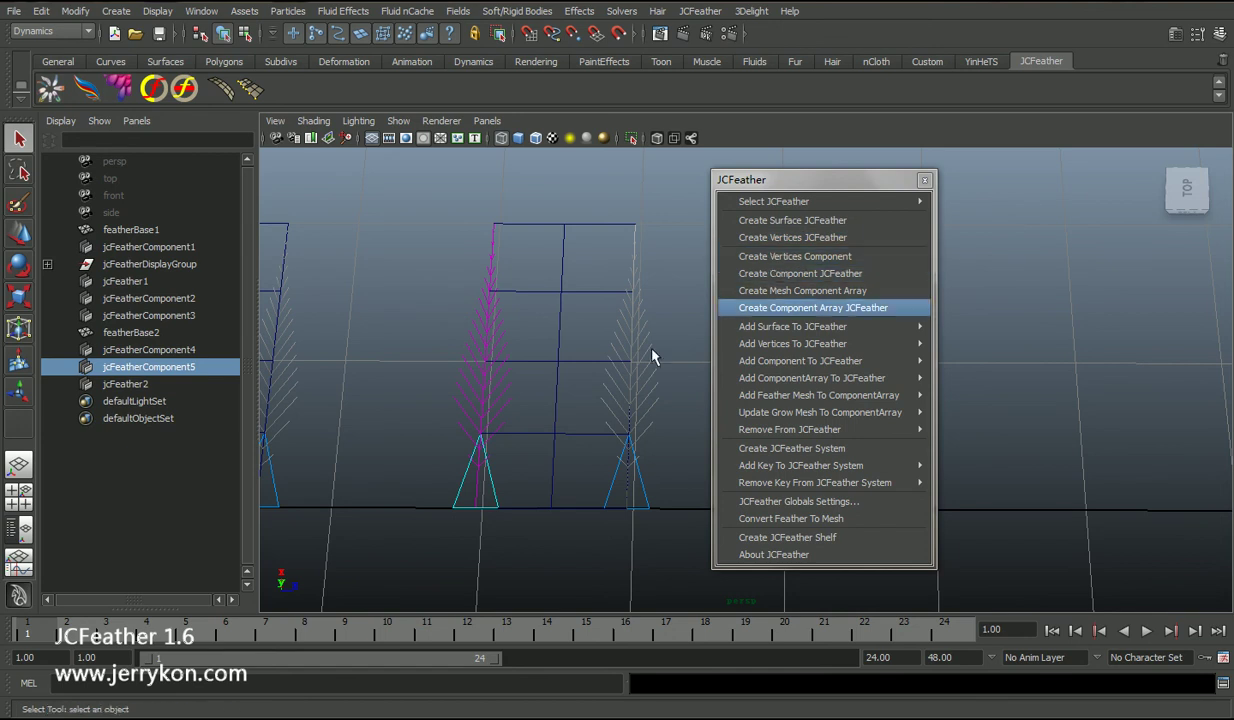
Step: Select the featherBase2 mesh and examine it beside the original template
{"action": "right_click_drag", "start_coordinate": [571, 446], "coordinate": [552, 423], "text": "alt"}
{"action": "left_click", "coordinate": [552, 430]}
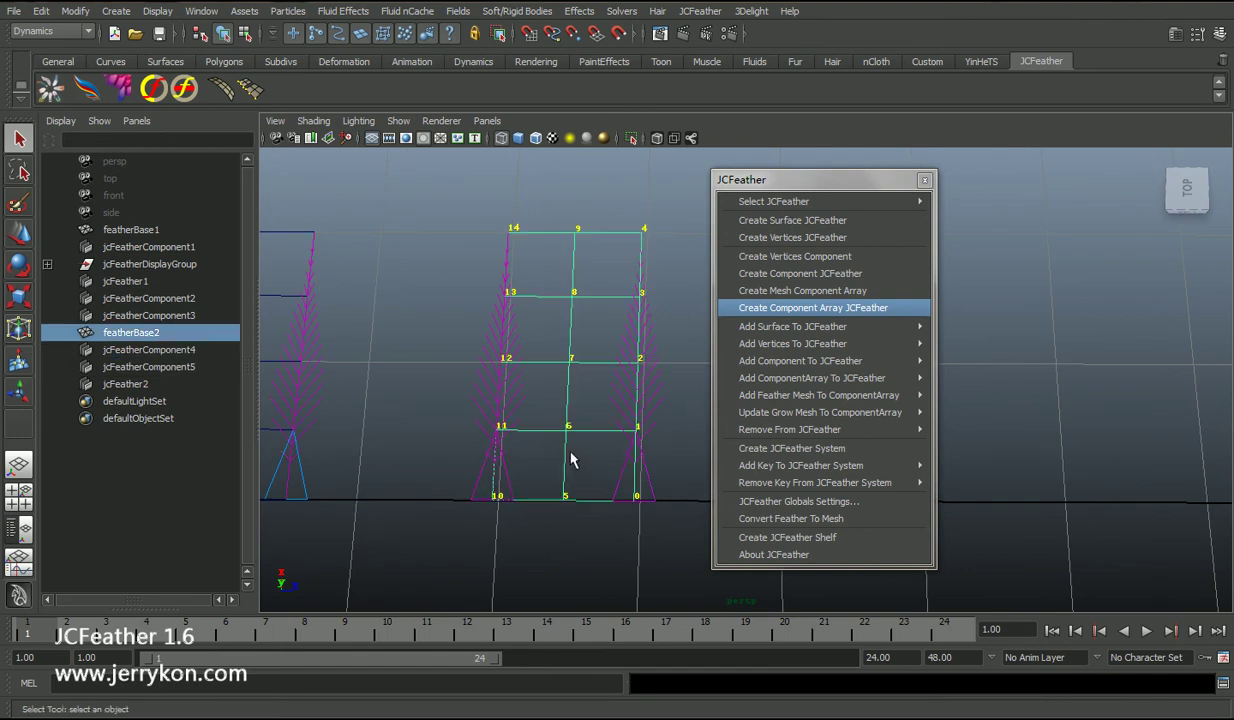
{"action": "scroll", "coordinate": [507, 423], "scroll_direction": "down", "scroll_amount": 1}
{"action": "scroll", "coordinate": [533, 393], "scroll_direction": "up", "scroll_amount": 4}
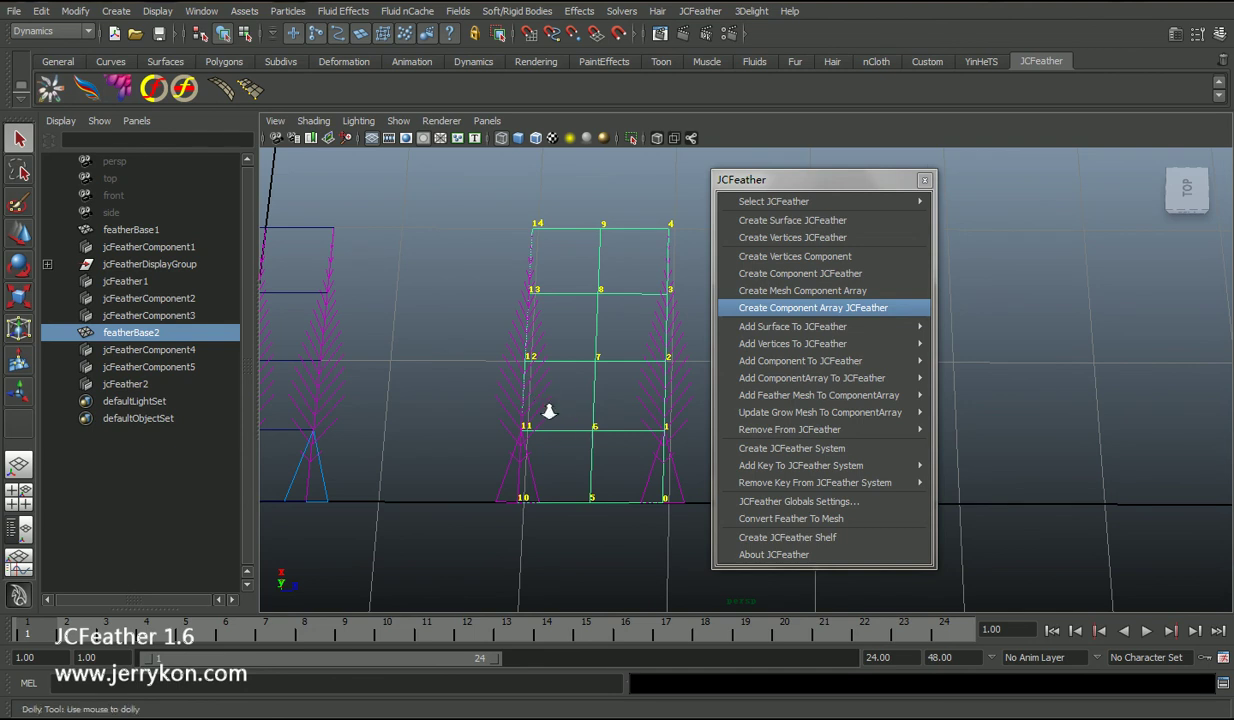
{"action": "scroll", "coordinate": [512, 394], "scroll_direction": "down", "scroll_amount": 2}
{"action": "middle_click_drag", "start_coordinate": [524, 414], "coordinate": [549, 420], "text": "alt"}
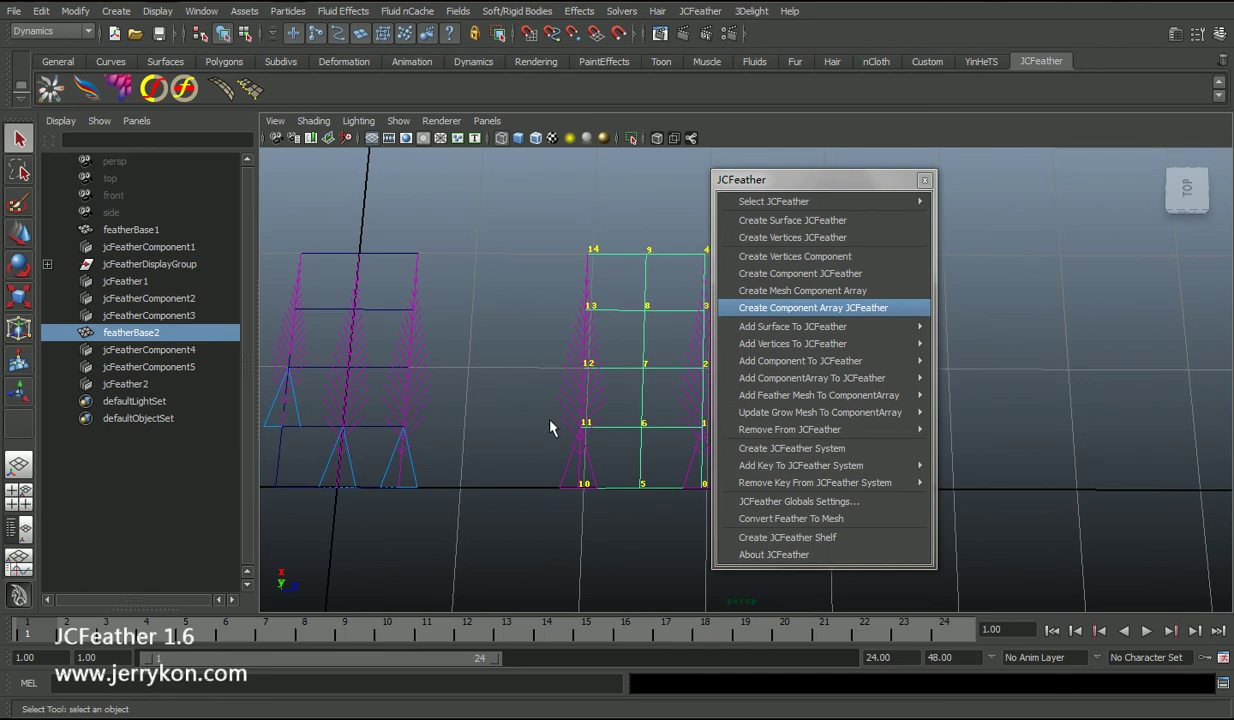